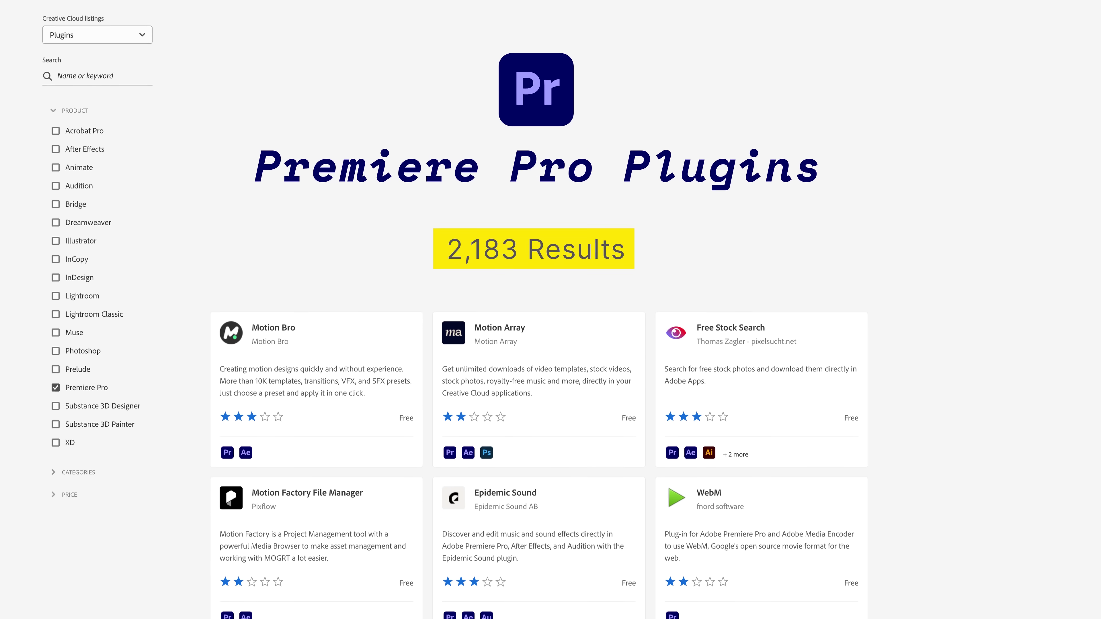
# - Browse the plugin listings, preview the Mr Beast Subtitles caption template, and start the captions plugin's trial
pyautogui.scroll(-20, 537, 309)
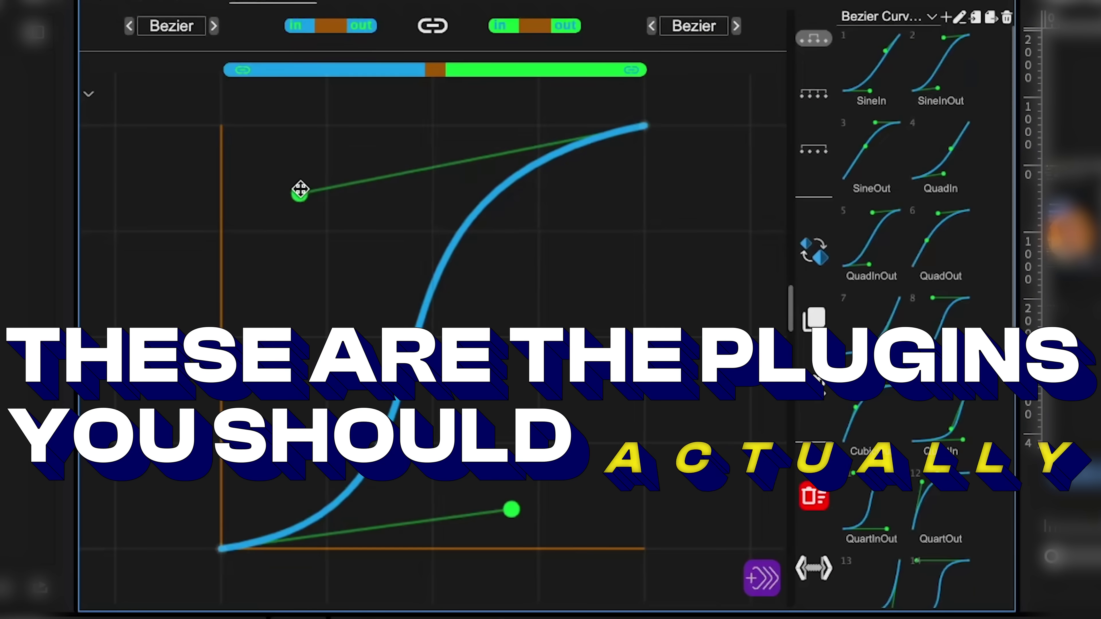
pyautogui.moveTo(173, 293); pyautogui.dragTo(224, 108)
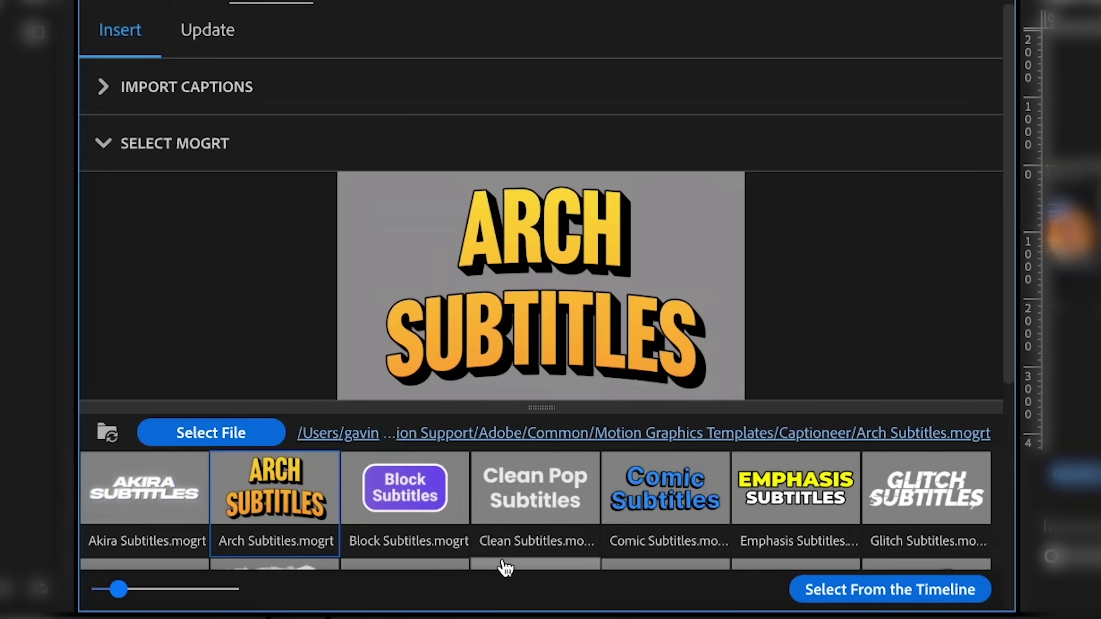
pyautogui.click(505, 566)
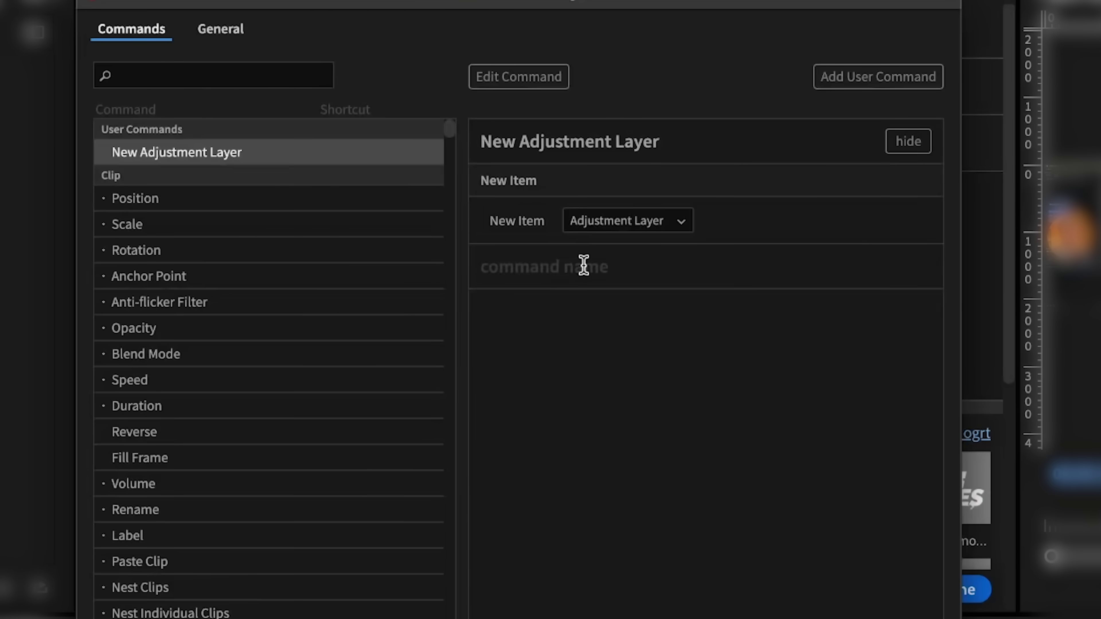
pyautogui.write('lumetr')
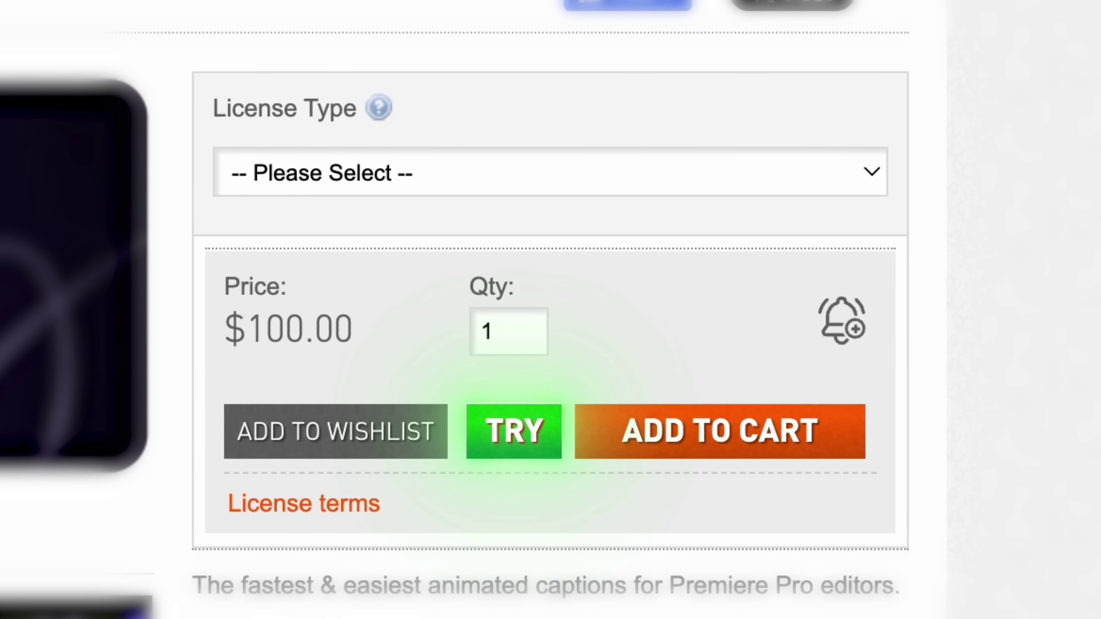
pyautogui.click(510, 450)
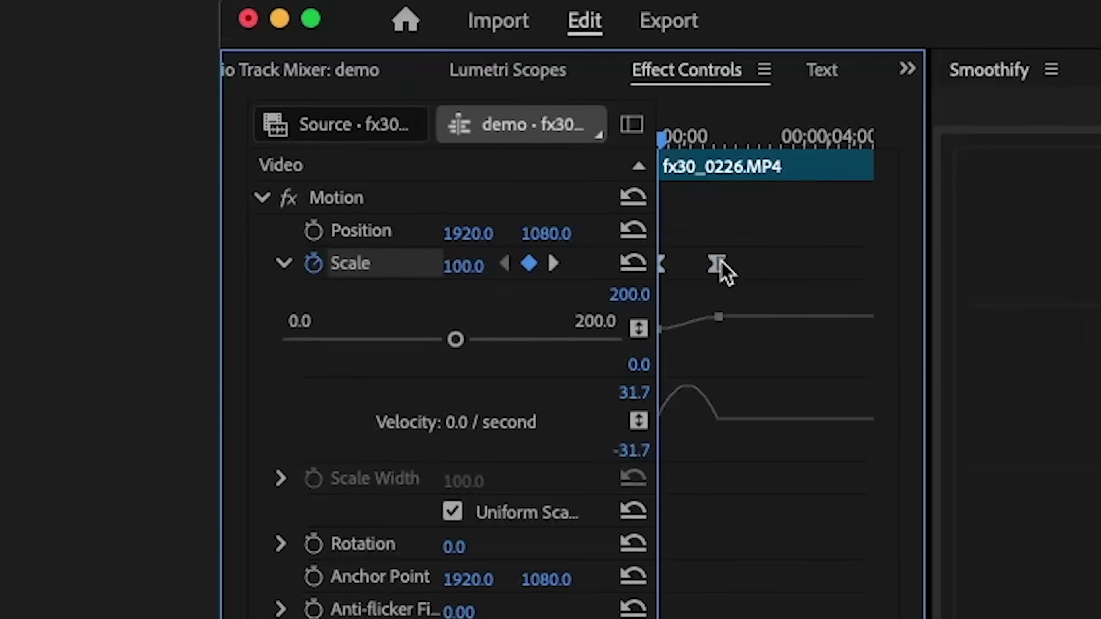
# - Steepen the Scale keyframe's Bezier ease into a sharper S-curve and preview it mid-animation
pyautogui.click(719, 265)
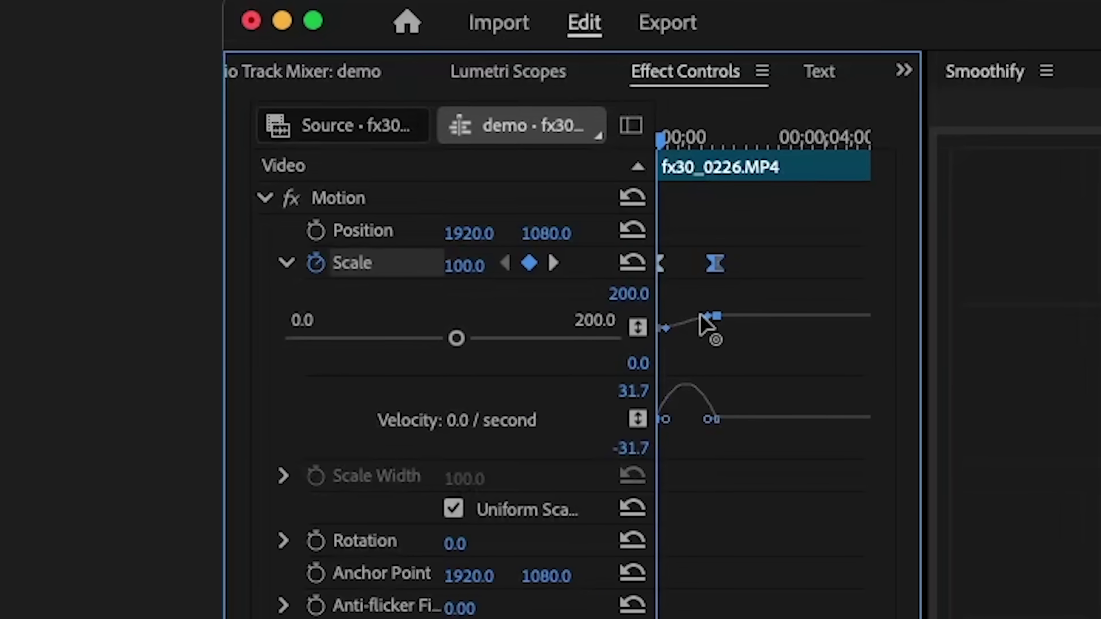
pyautogui.moveTo(684, 313); pyautogui.dragTo(679, 319)
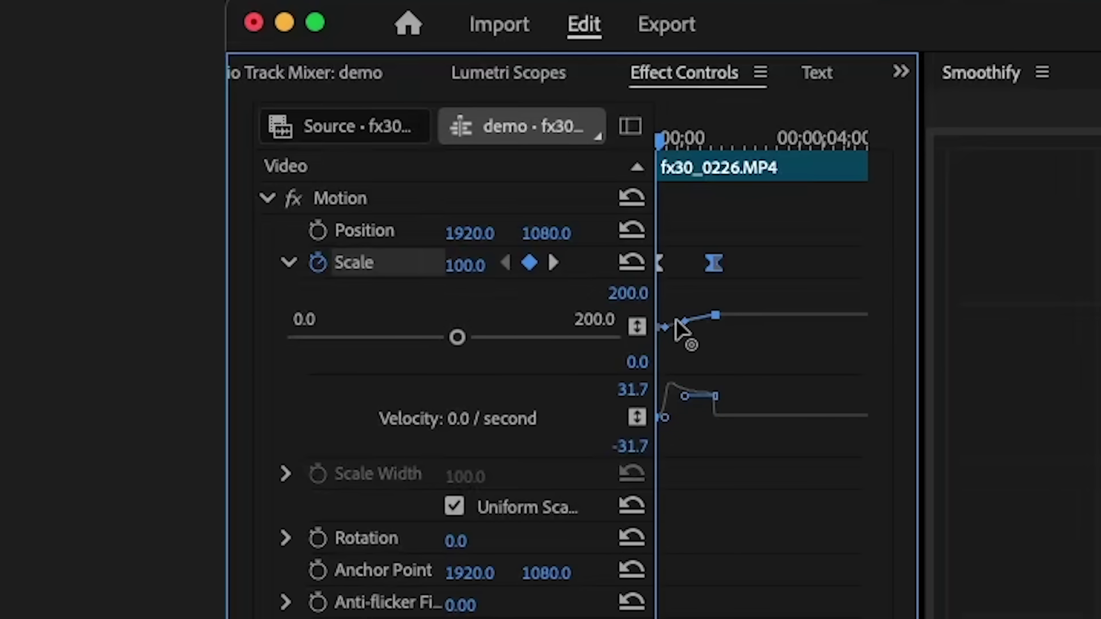
pyautogui.moveTo(663, 326); pyautogui.dragTo(689, 316)
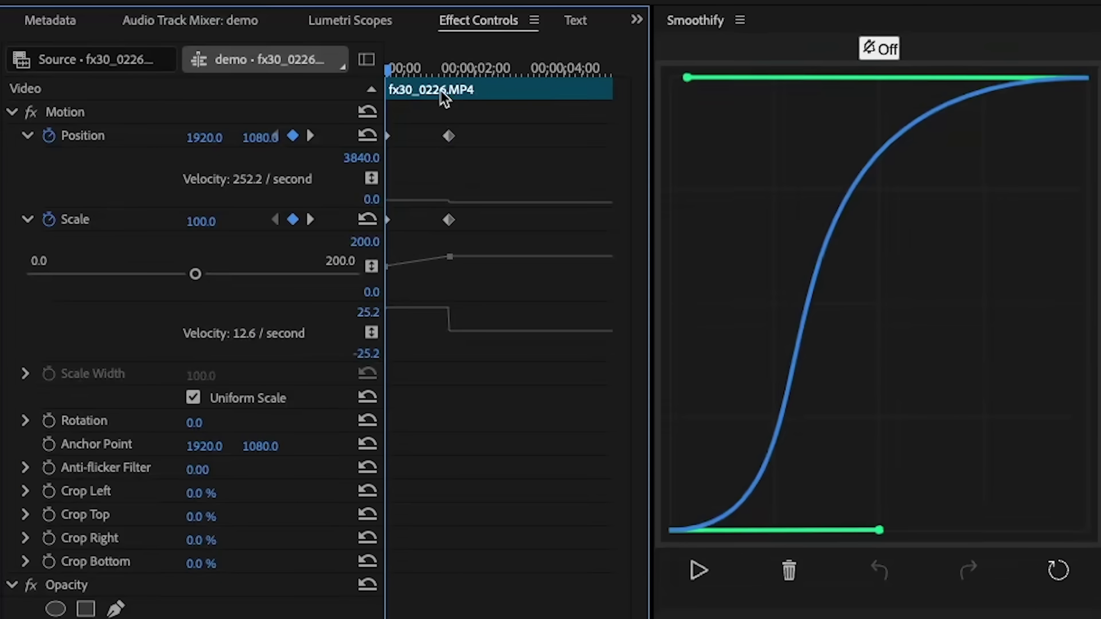
pyautogui.click(425, 69)
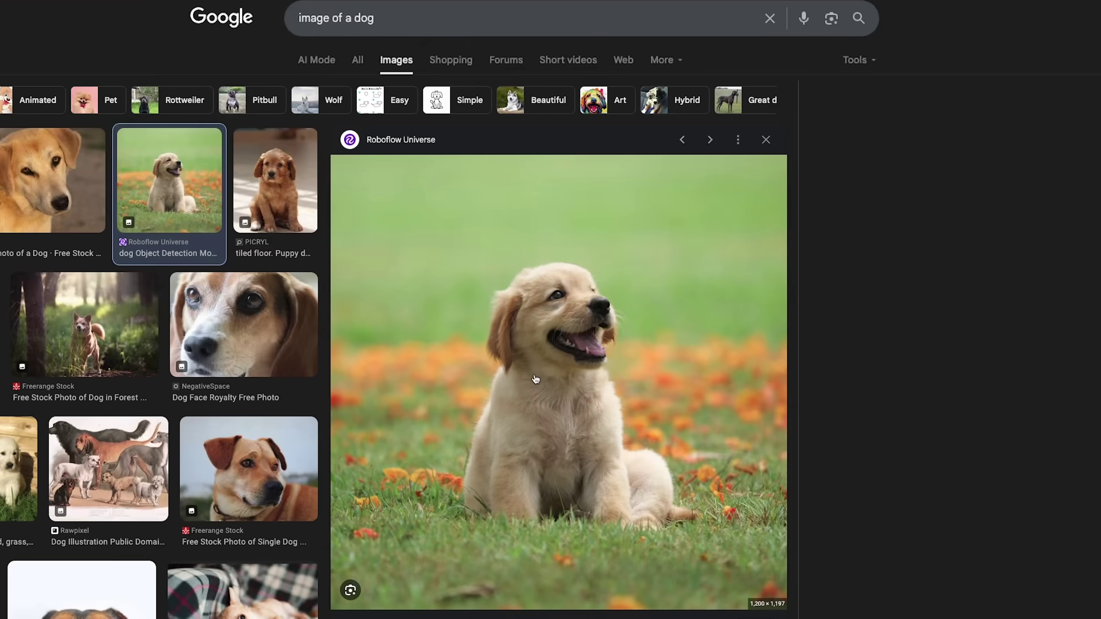
# - Copy the puppy photo from Chrome and paste it onto V2 at the playhead with the Arrow panel
pyautogui.rightClick(536, 380)
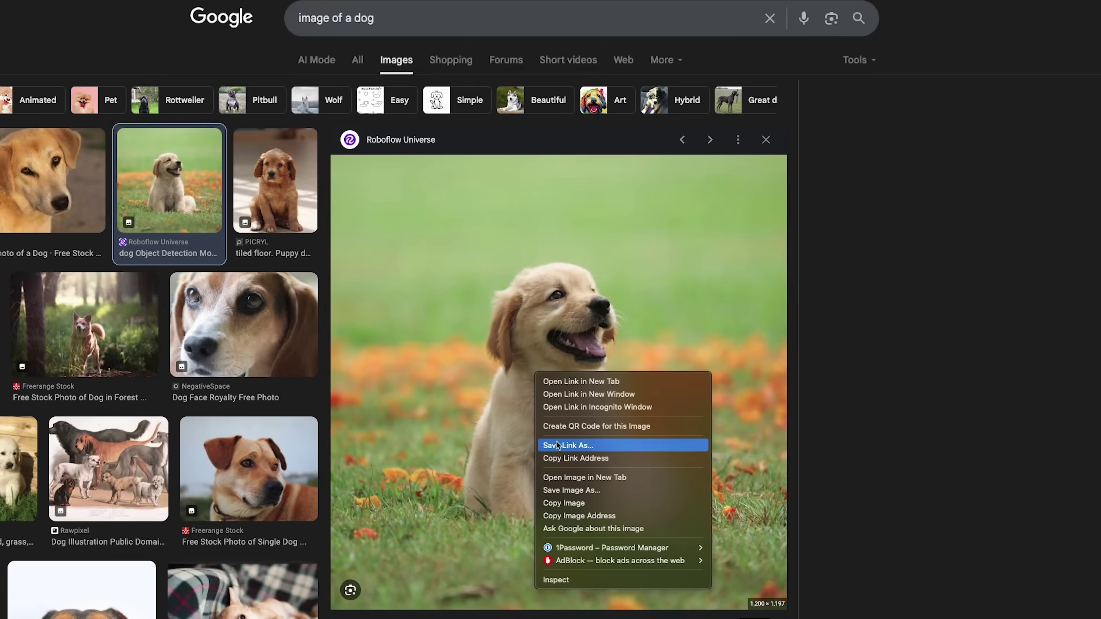
pyautogui.click(560, 506)
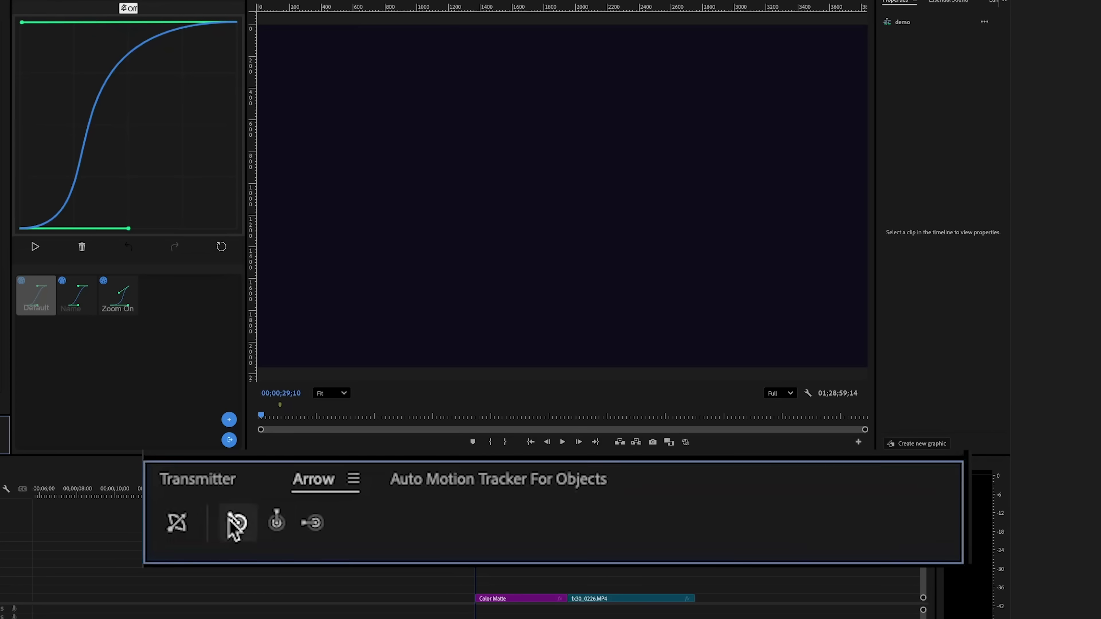
pyautogui.click(236, 523)
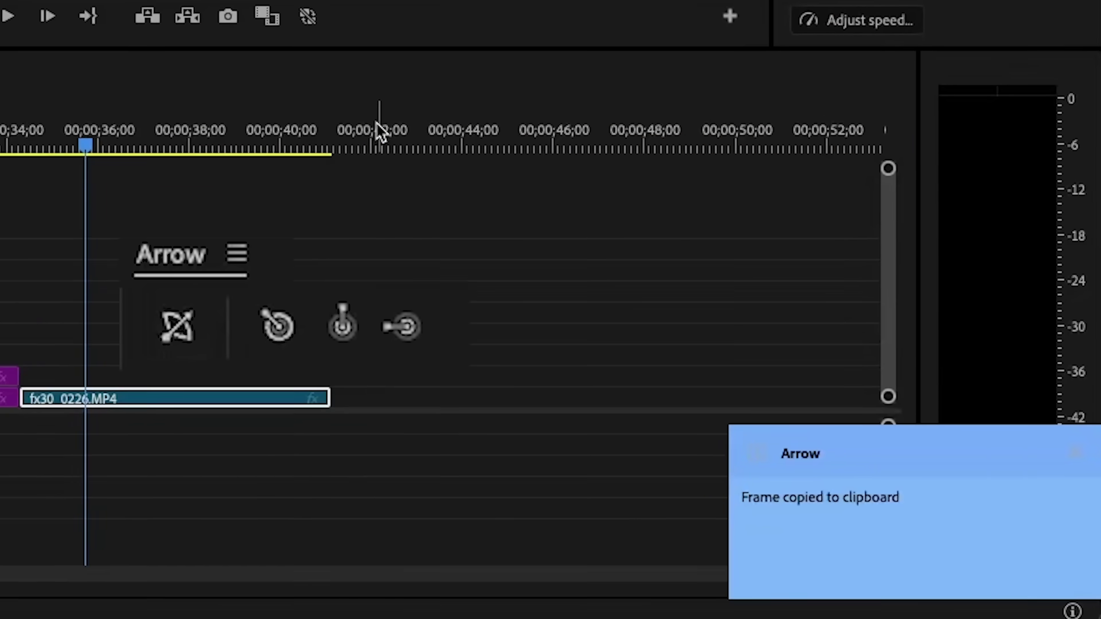
pyautogui.click(755, 395)
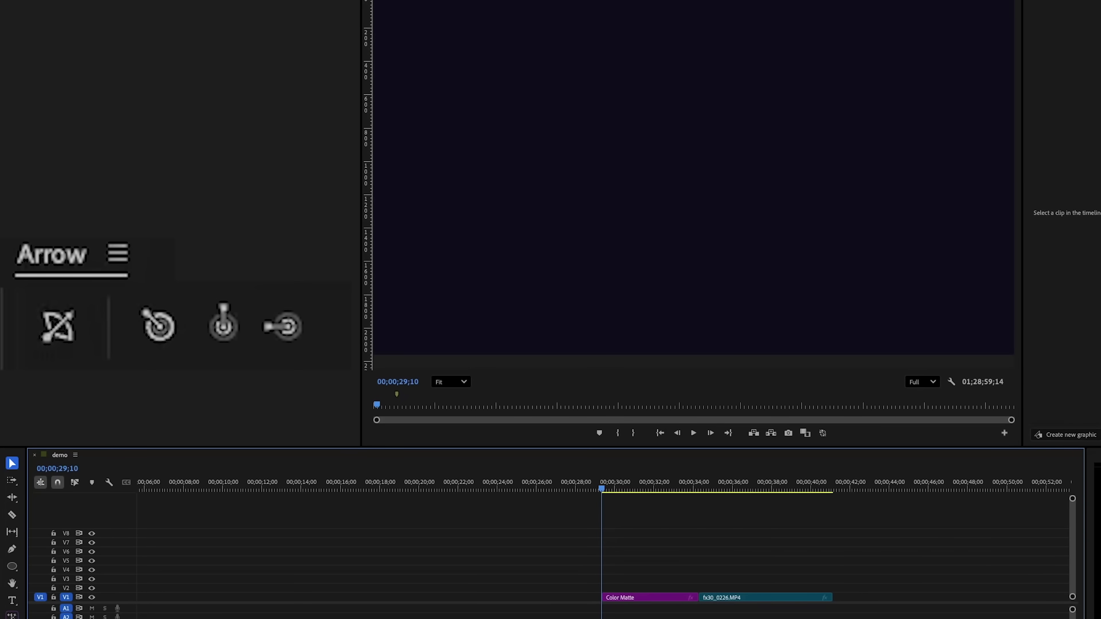
pyautogui.click(145, 325)
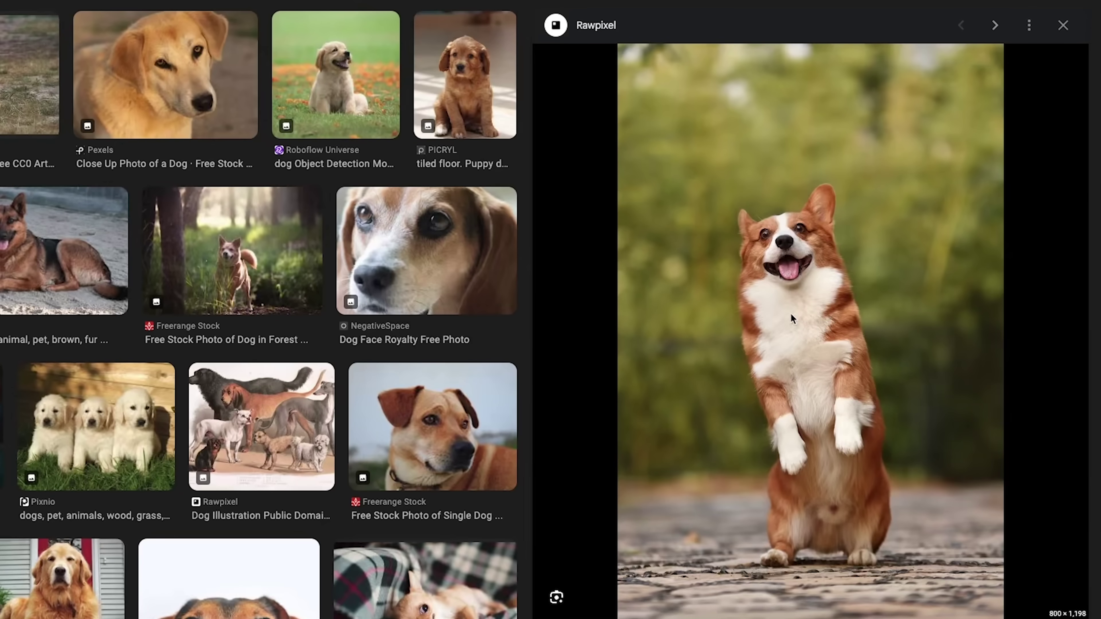
# - Save the corgi image to Downloads and drag it onto the top timeline track
pyautogui.rightClick(792, 312)
pyautogui.click(840, 455)
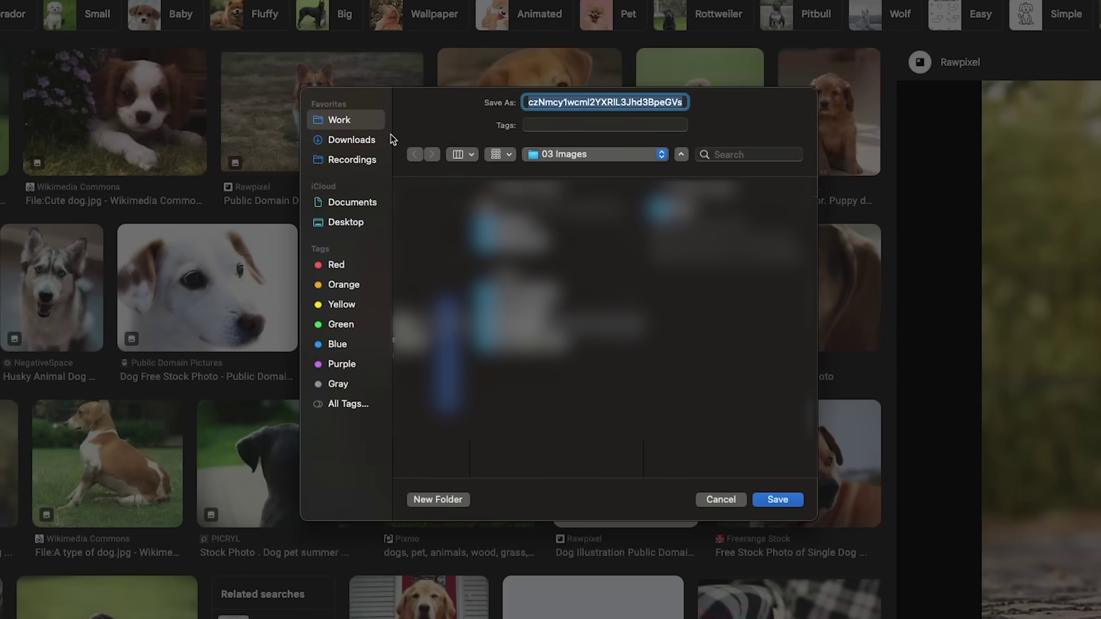
pyautogui.click(364, 140)
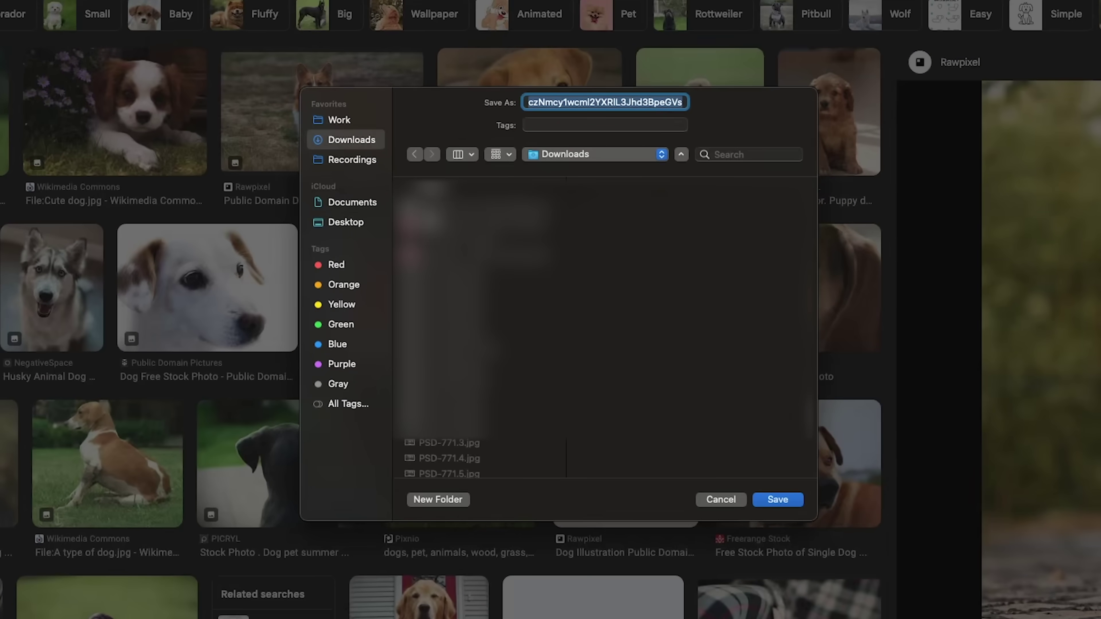
pyautogui.click(778, 500)
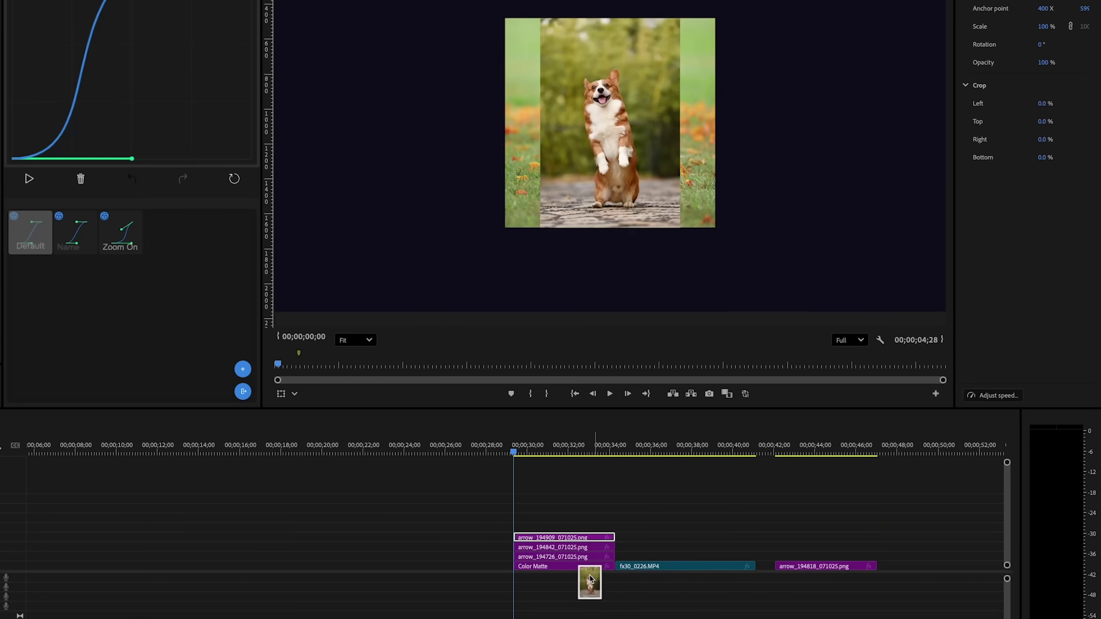
pyautogui.moveTo(588, 583); pyautogui.dragTo(515, 530)
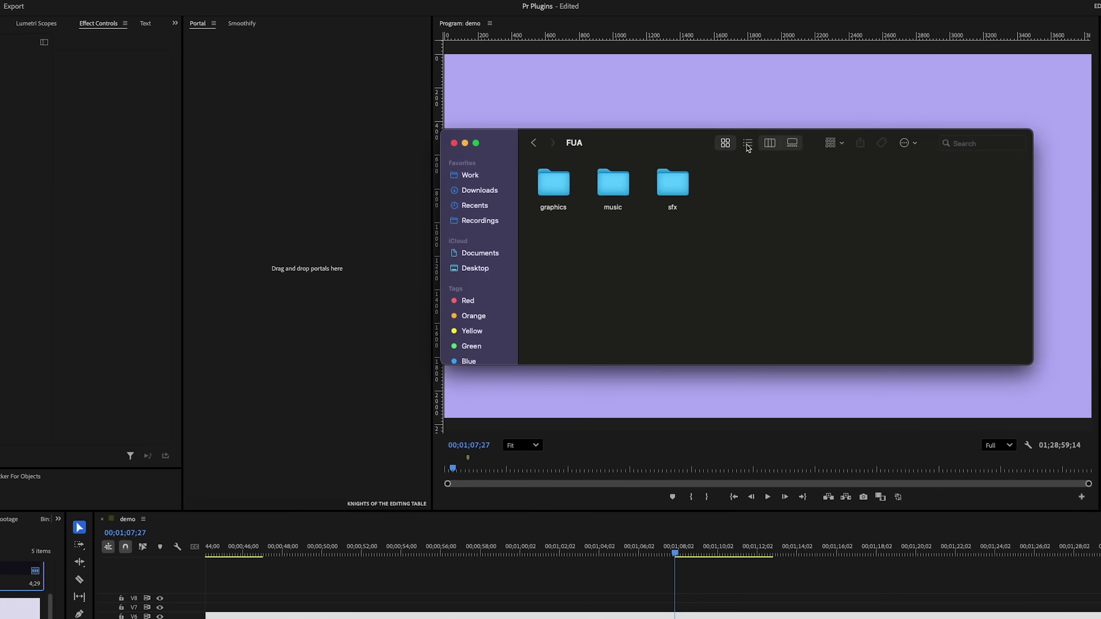
# - Add the graphics, music and sfx folders as Portal panel shortcuts
pyautogui.moveTo(700, 233); pyautogui.dragTo(554, 182)
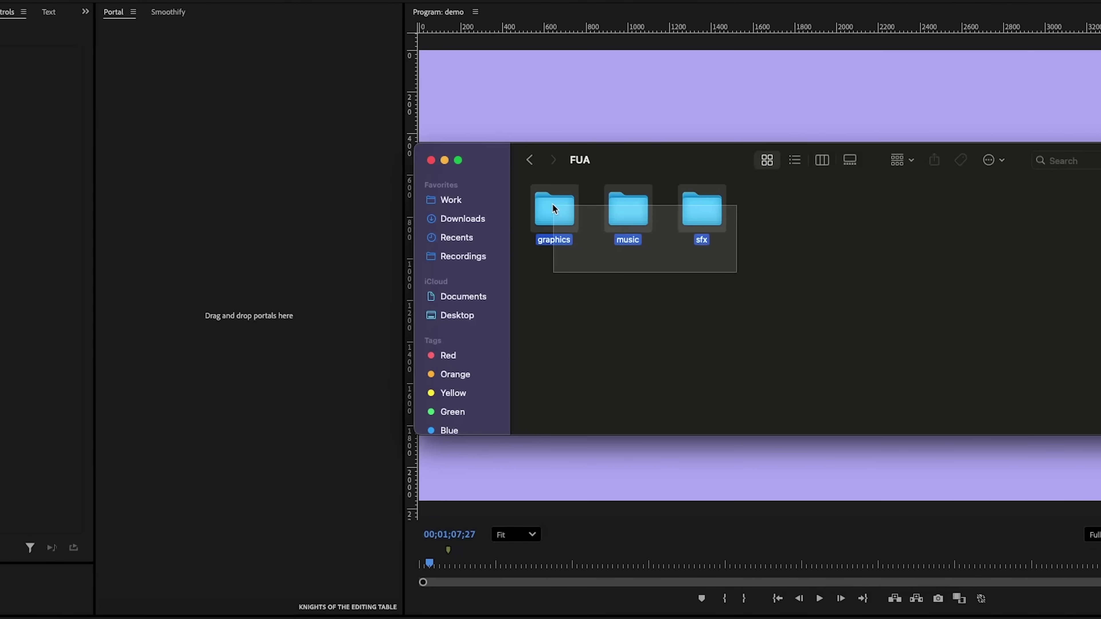
pyautogui.moveTo(497, 219); pyautogui.dragTo(267, 191)
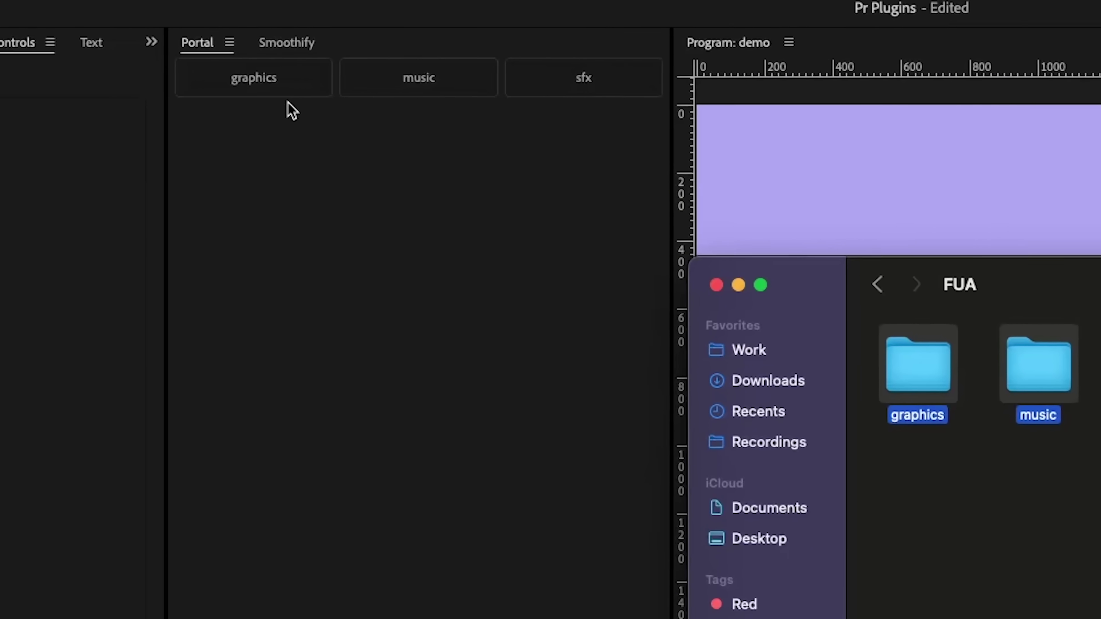
pyautogui.click(283, 91)
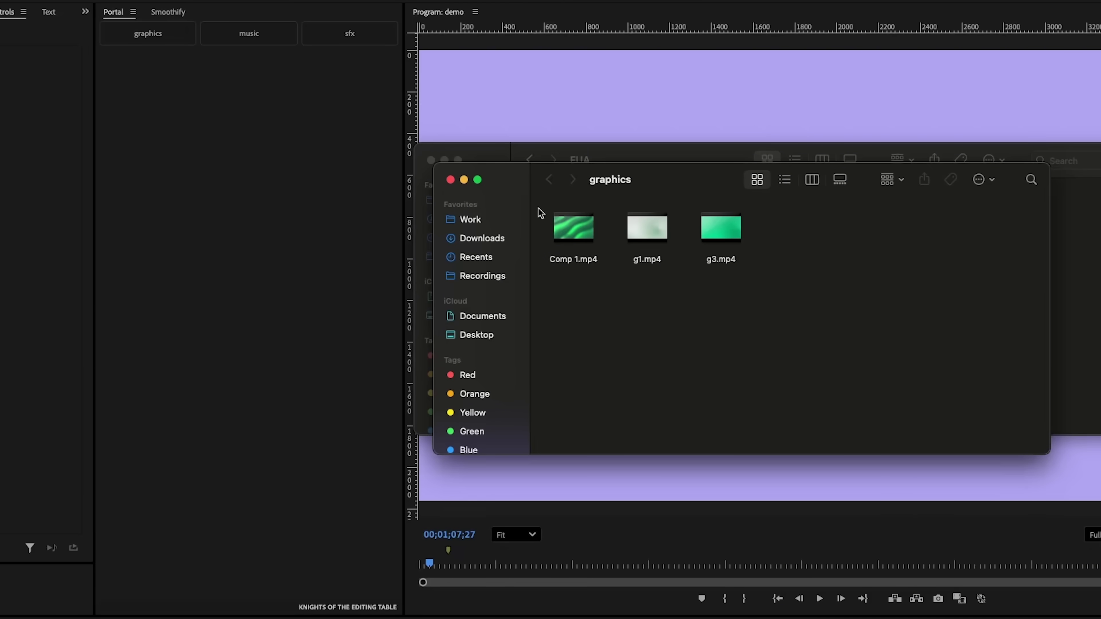
# - Place Comp 1.mp4 on V3 and the music track on A3, then browse the sfx folder
pyautogui.moveTo(593, 230); pyautogui.dragTo(723, 618)
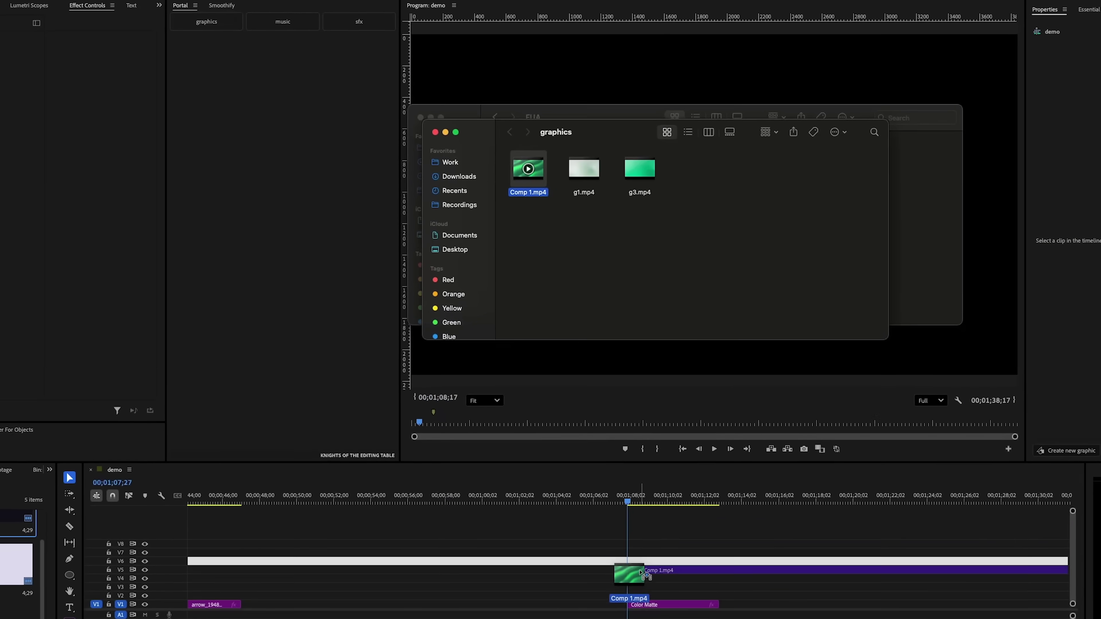
pyautogui.moveTo(641, 573); pyautogui.dragTo(628, 593)
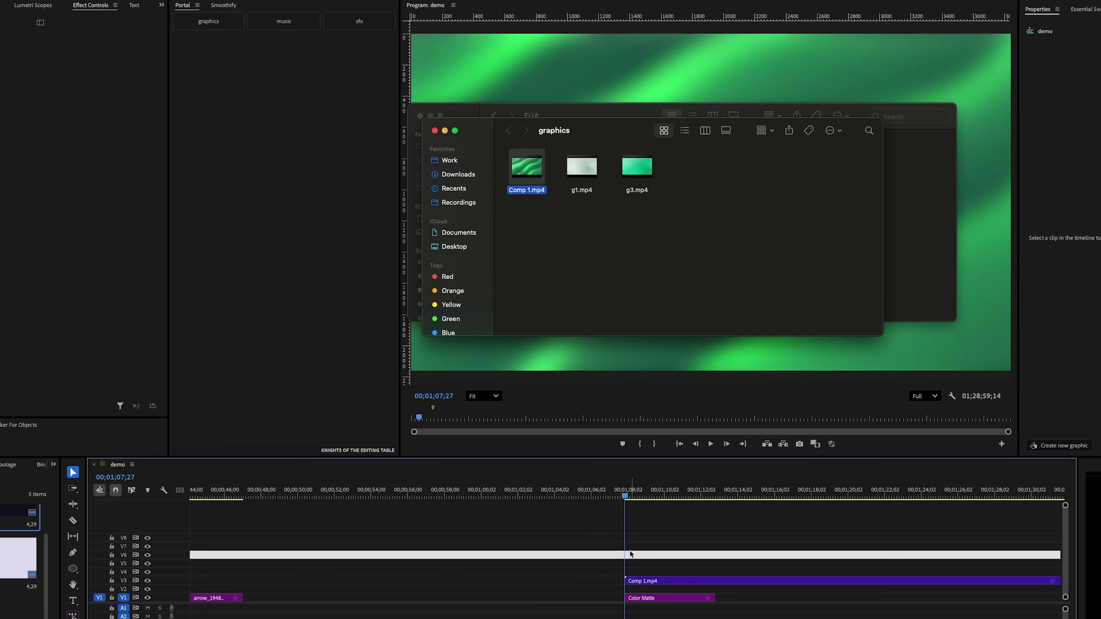
pyautogui.click(263, 29)
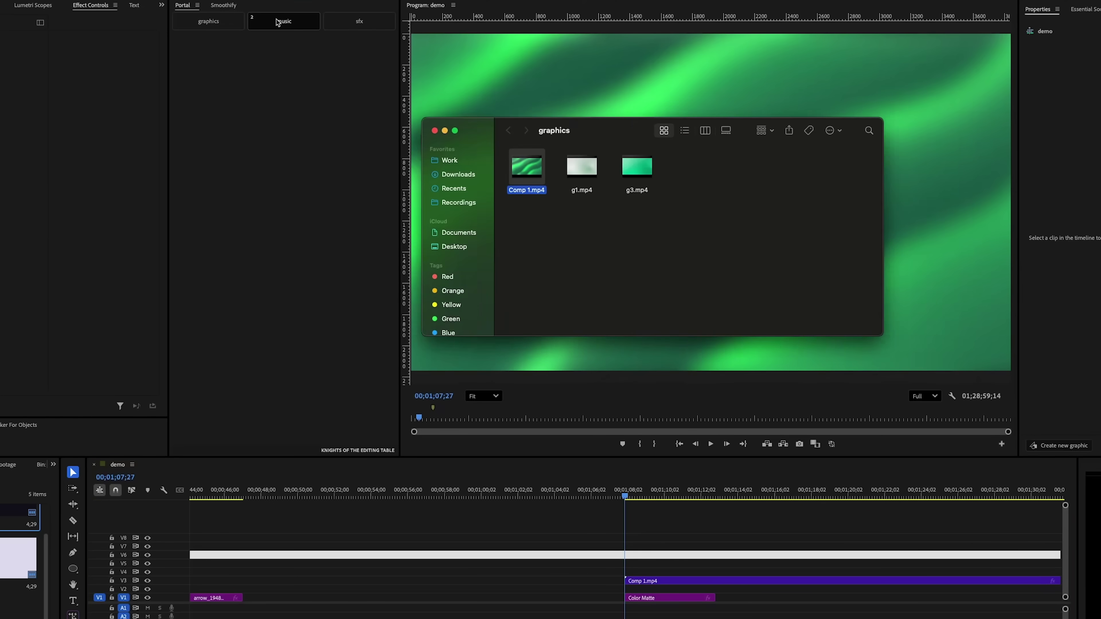
pyautogui.moveTo(537, 225); pyautogui.dragTo(624, 618)
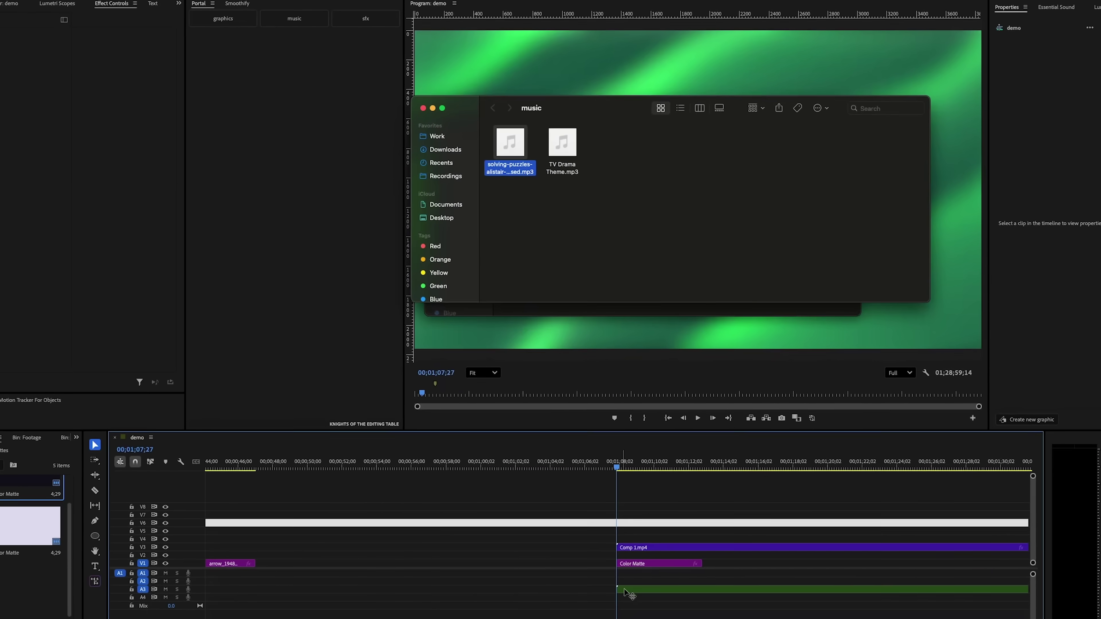
pyautogui.click(360, 21)
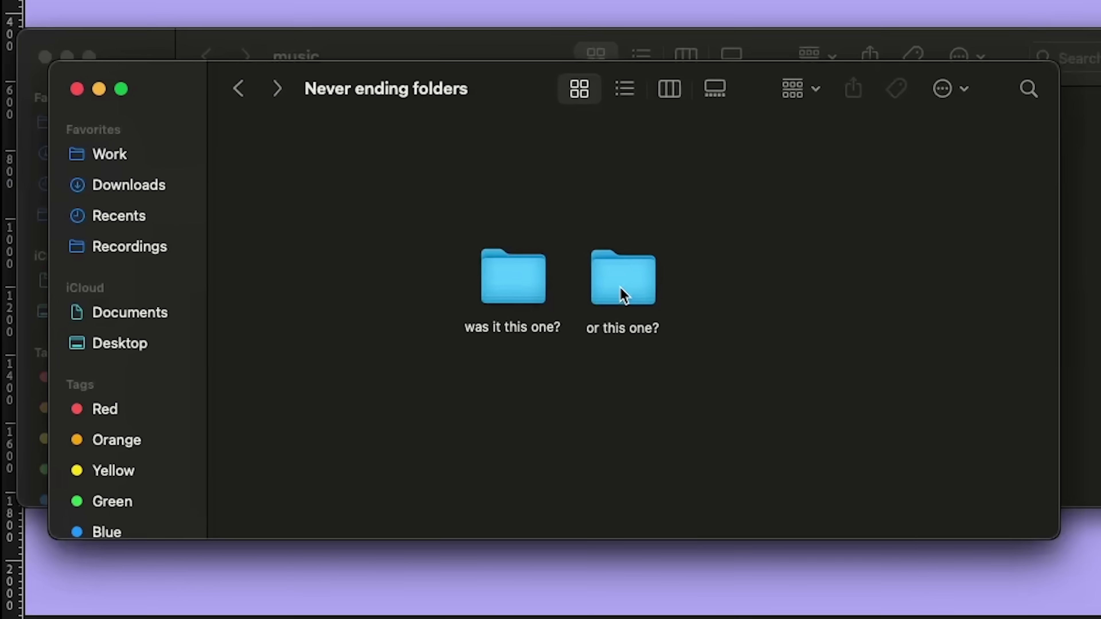
pyautogui.doubleClick(513, 278)
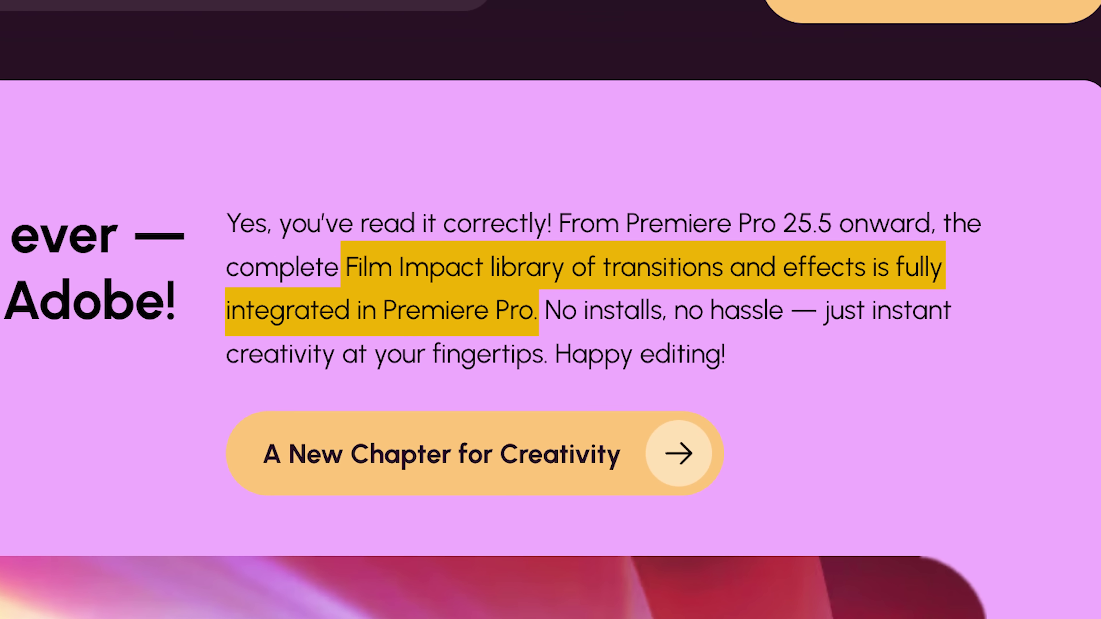
# - Browse the Film Impact Lights & Blurs and Smart Tools transitions, then randomize the effect's curve with Surprise Me!
pyautogui.scroll(-15, 614, 276)
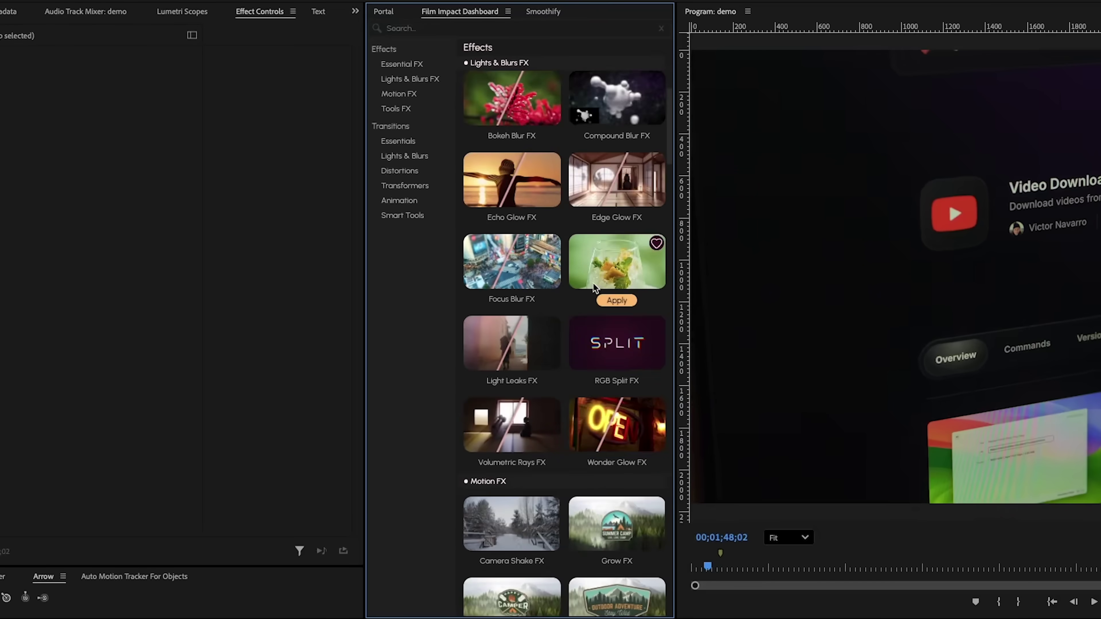
pyautogui.scroll(-15, 615, 276)
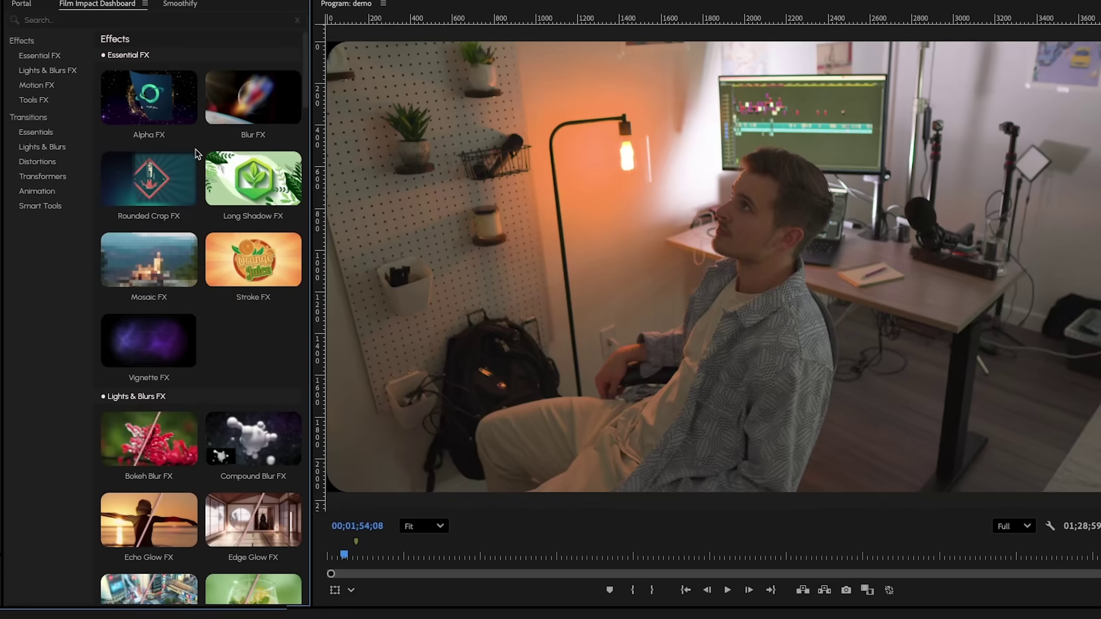
pyautogui.moveTo(190, 162)
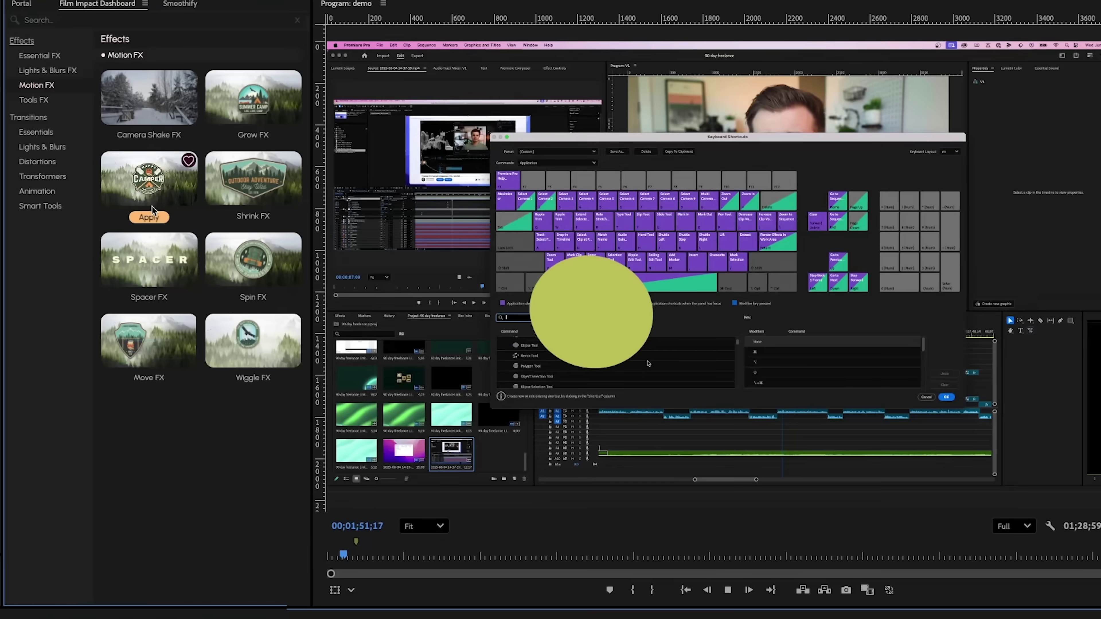
pyautogui.click(43, 146)
pyautogui.moveTo(131, 191)
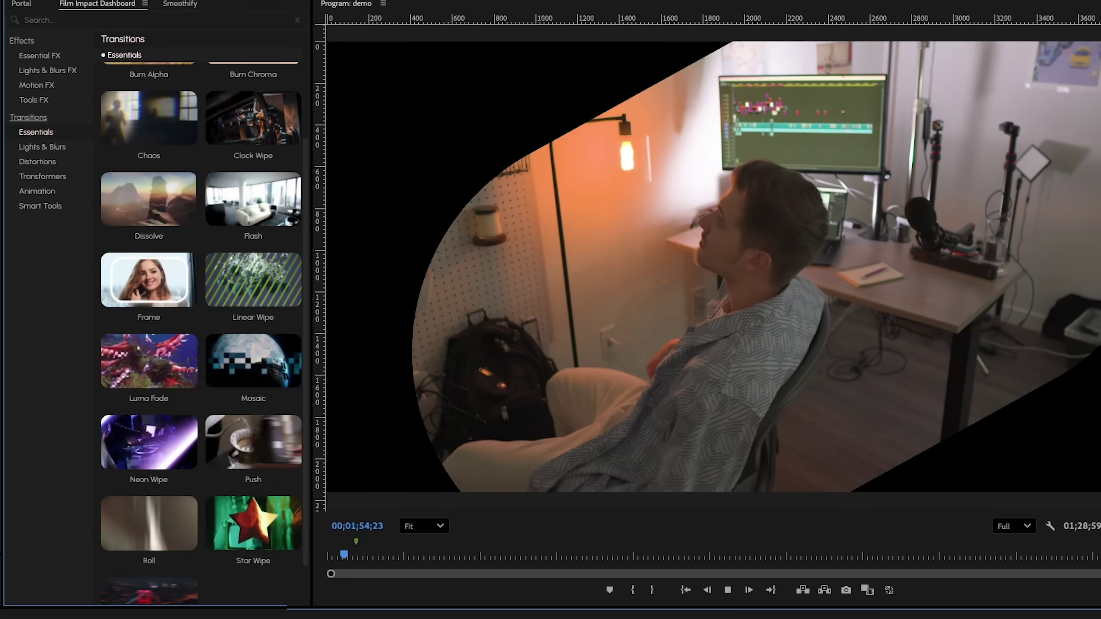
pyautogui.click(40, 206)
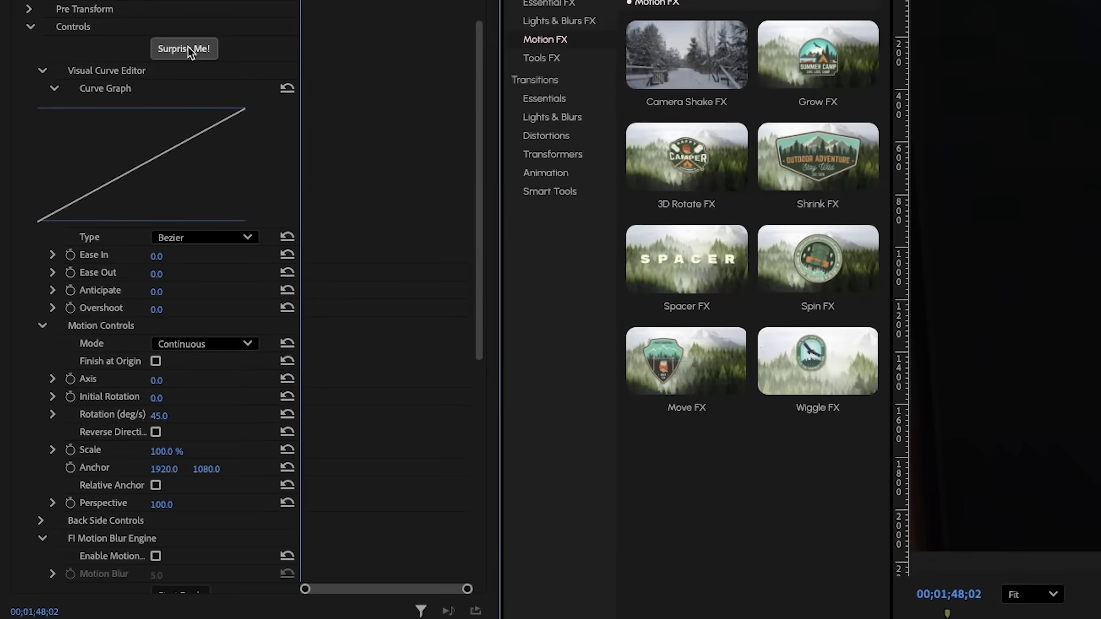
pyautogui.click(186, 48)
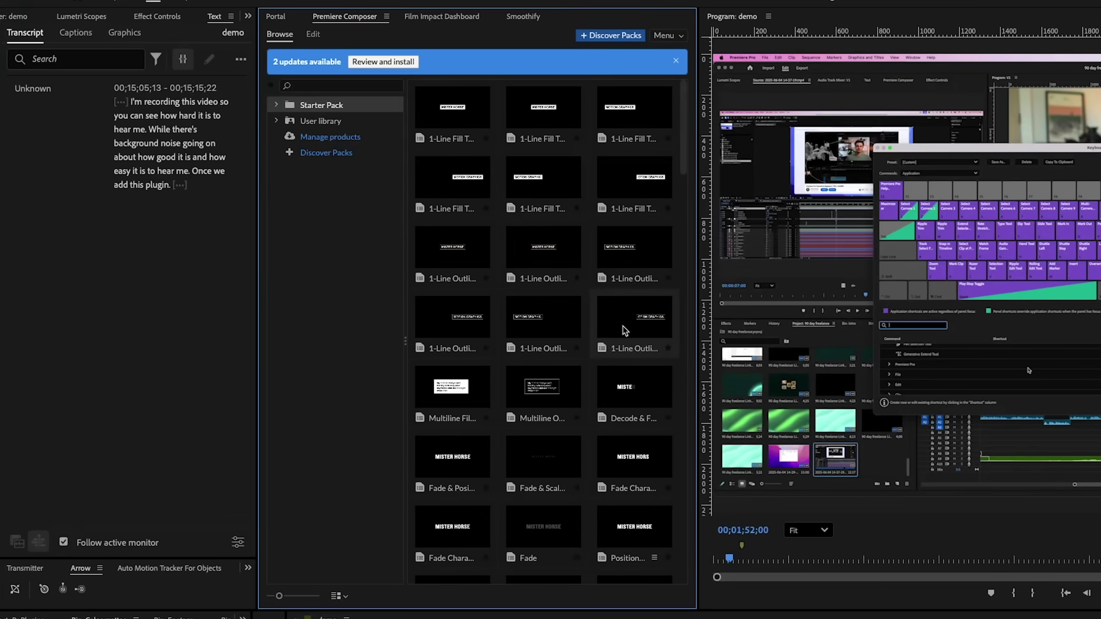
# - Scroll the Premiere Composer presets and open the User library's MOGRTs folder
pyautogui.scroll(-10, 624, 331)
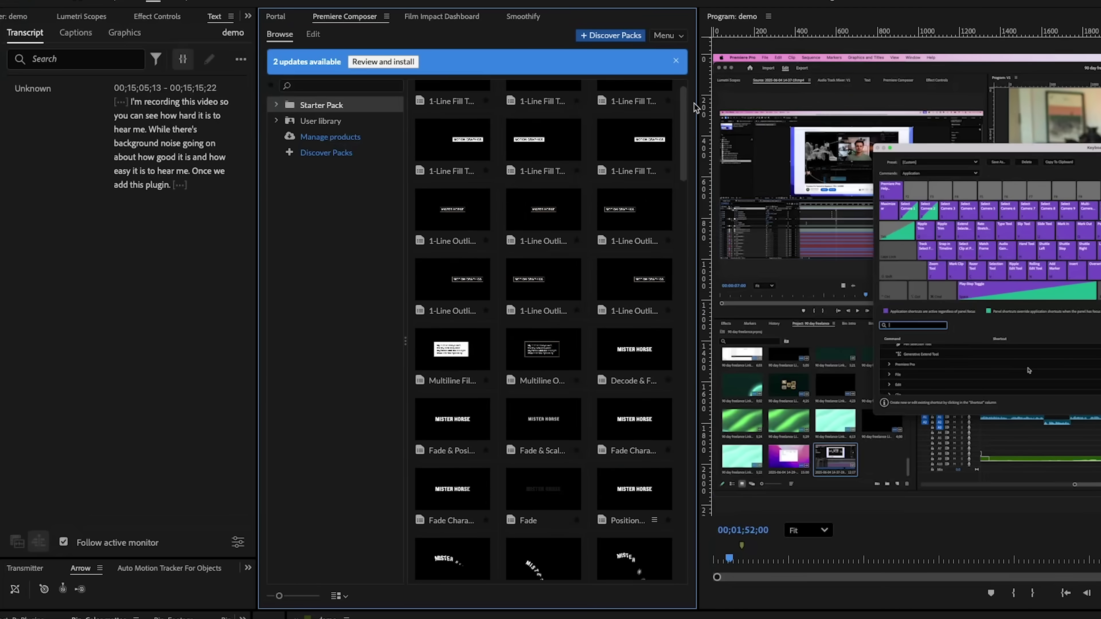
pyautogui.scroll(-15, 624, 331)
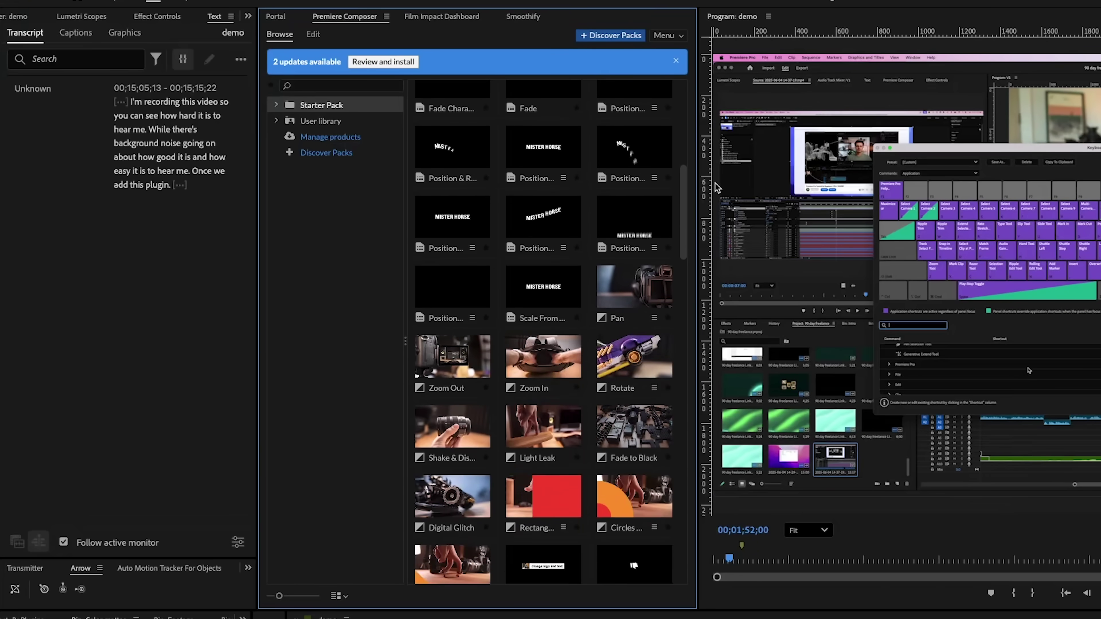
pyautogui.scroll(-5, 625, 331)
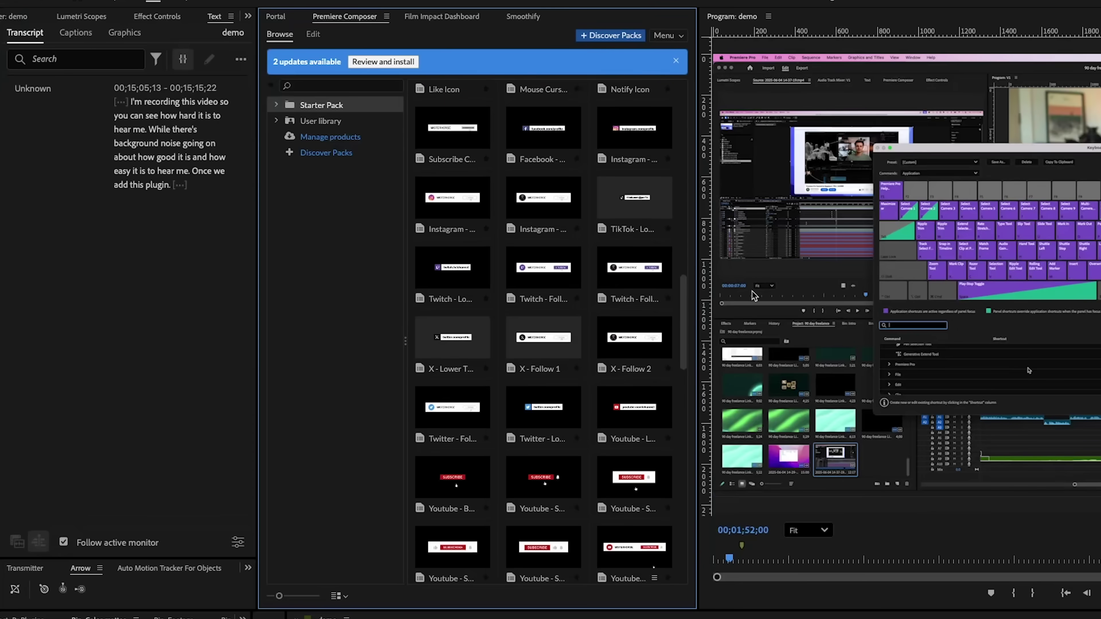
pyautogui.click(275, 105)
pyautogui.click(324, 200)
pyautogui.click(277, 216)
pyautogui.click(326, 235)
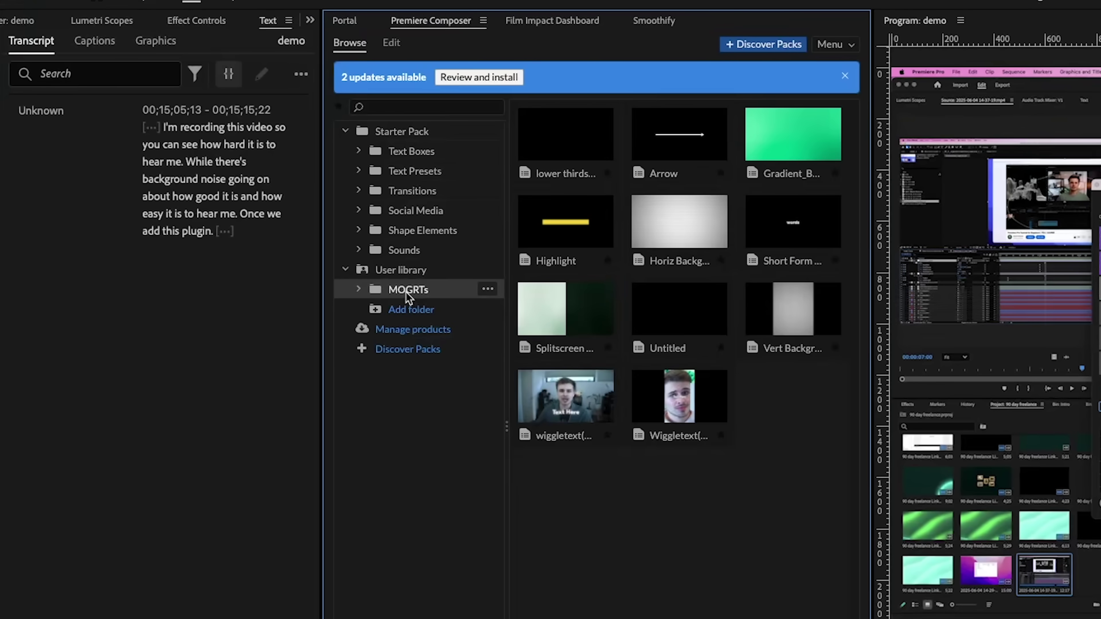
# - Add the Highlight preset to the timeline and play it back, then browse sound effect and MOGRT presets
pyautogui.doubleClick(558, 234)
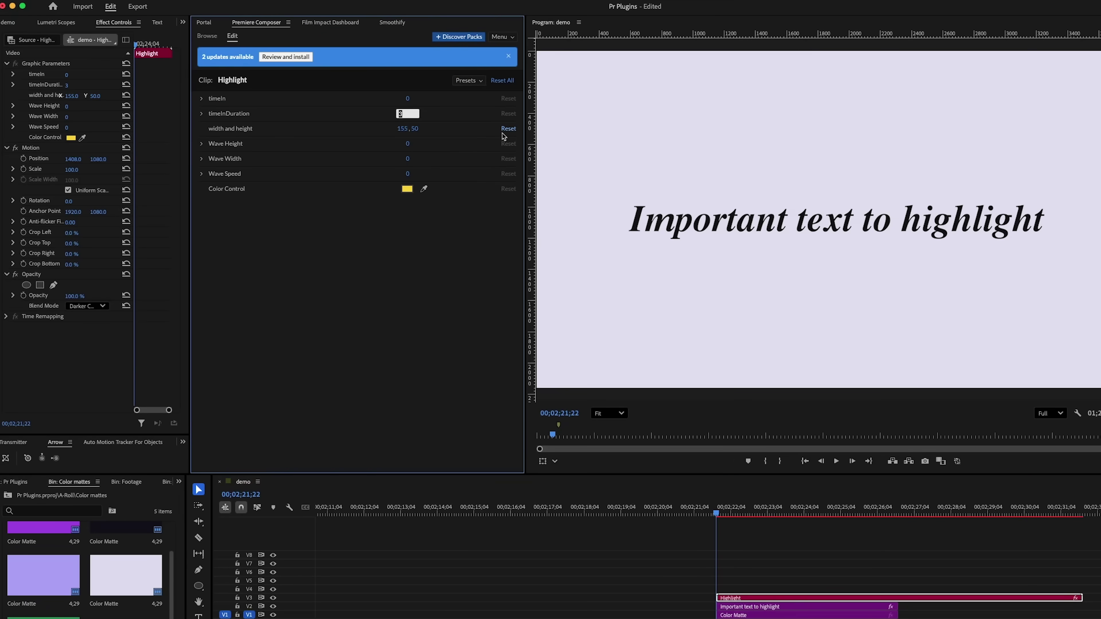
pyautogui.press('space')
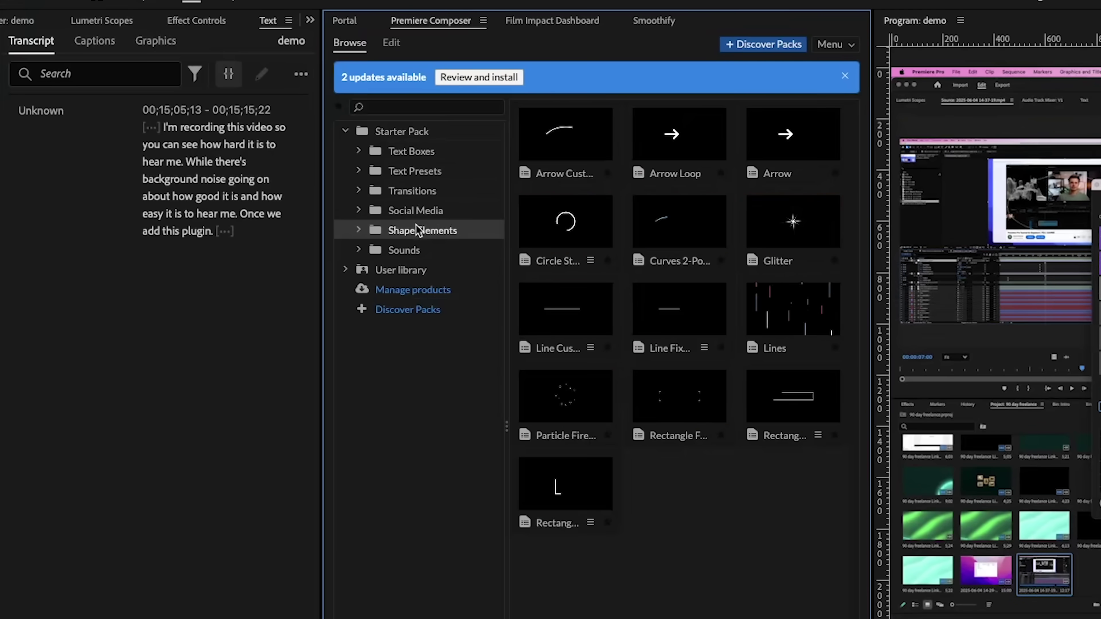
pyautogui.click(412, 255)
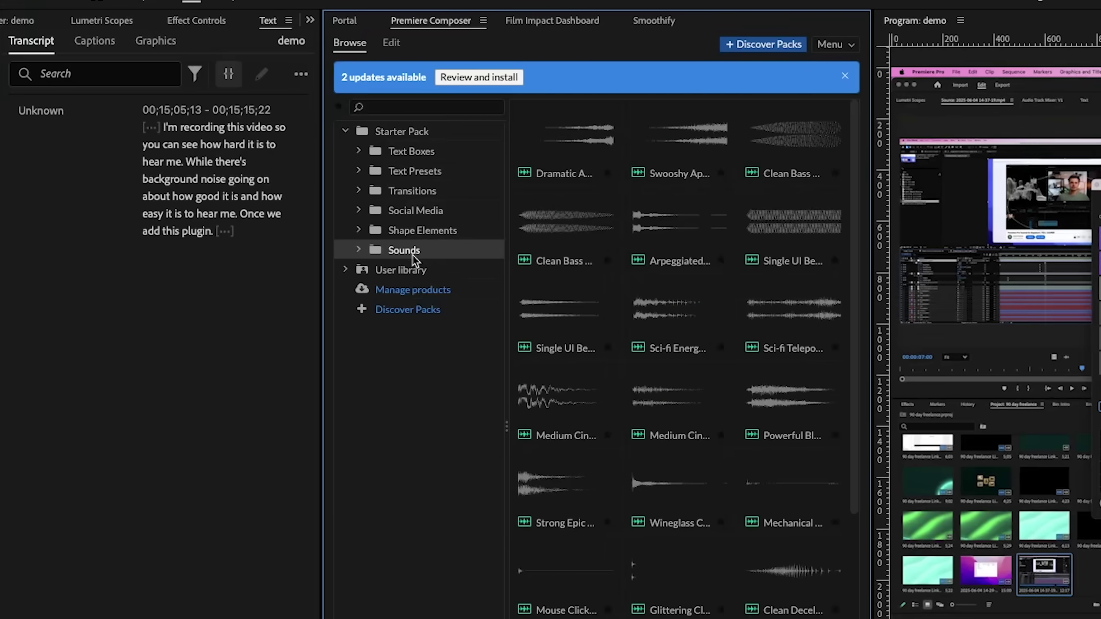
pyautogui.click(406, 291)
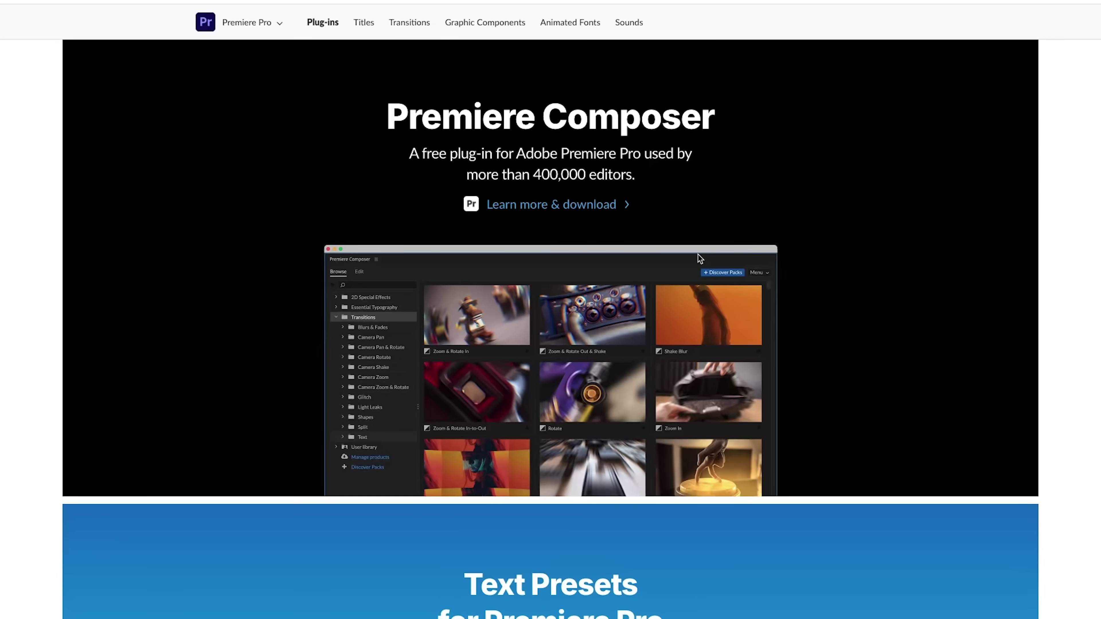
pyautogui.scroll(-5, 701, 268)
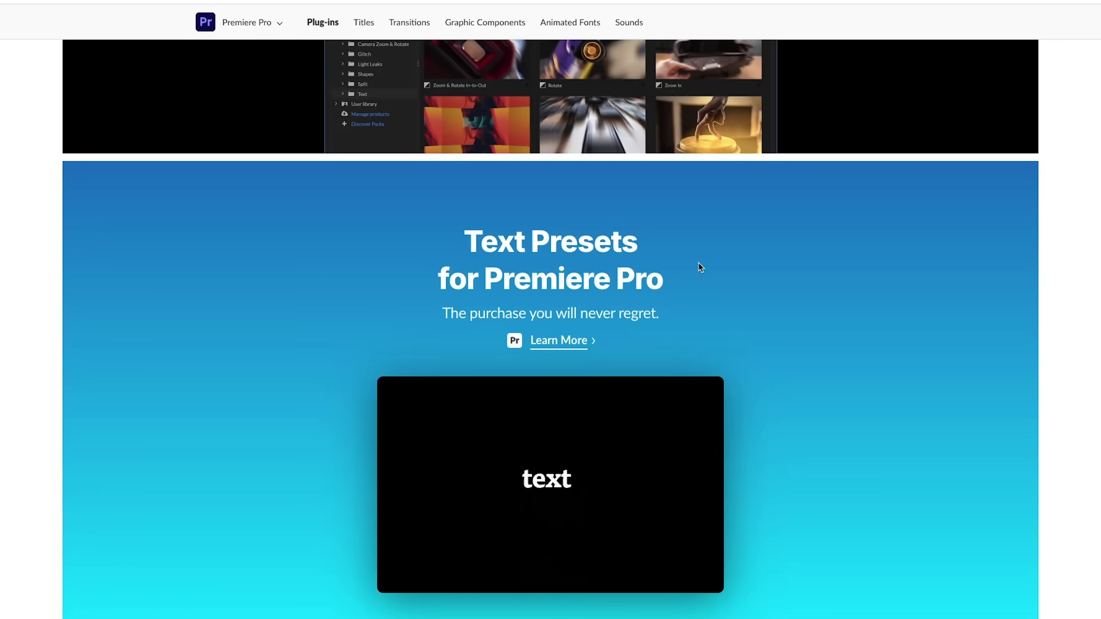
pyautogui.scroll(-20, 701, 267)
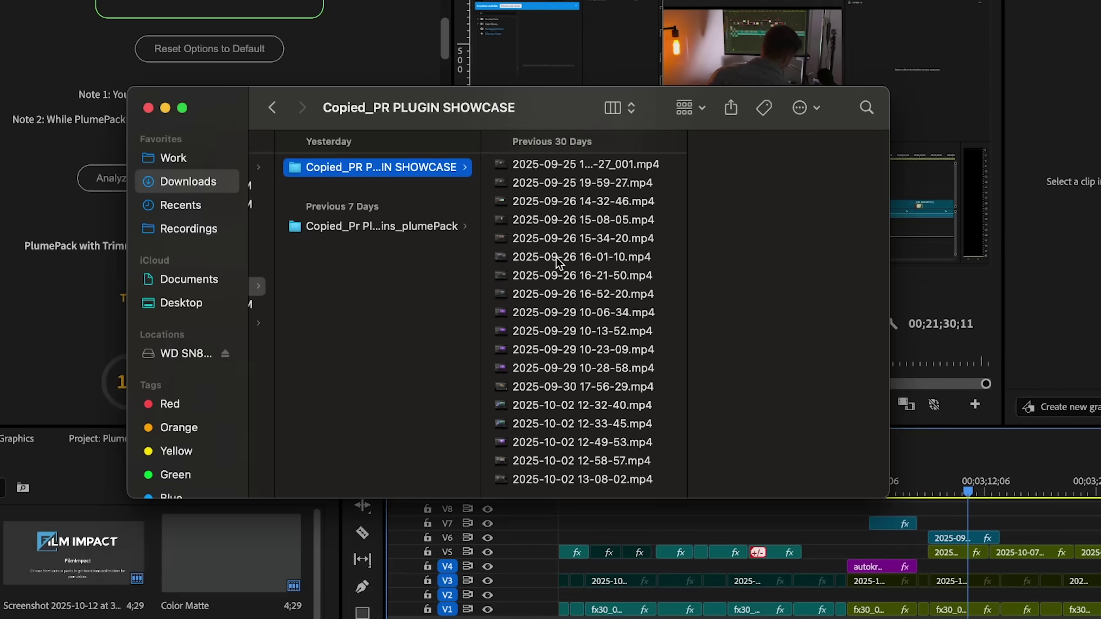
# - Pack the project into the plume folder with PlumePack It!
pyautogui.click(416, 230)
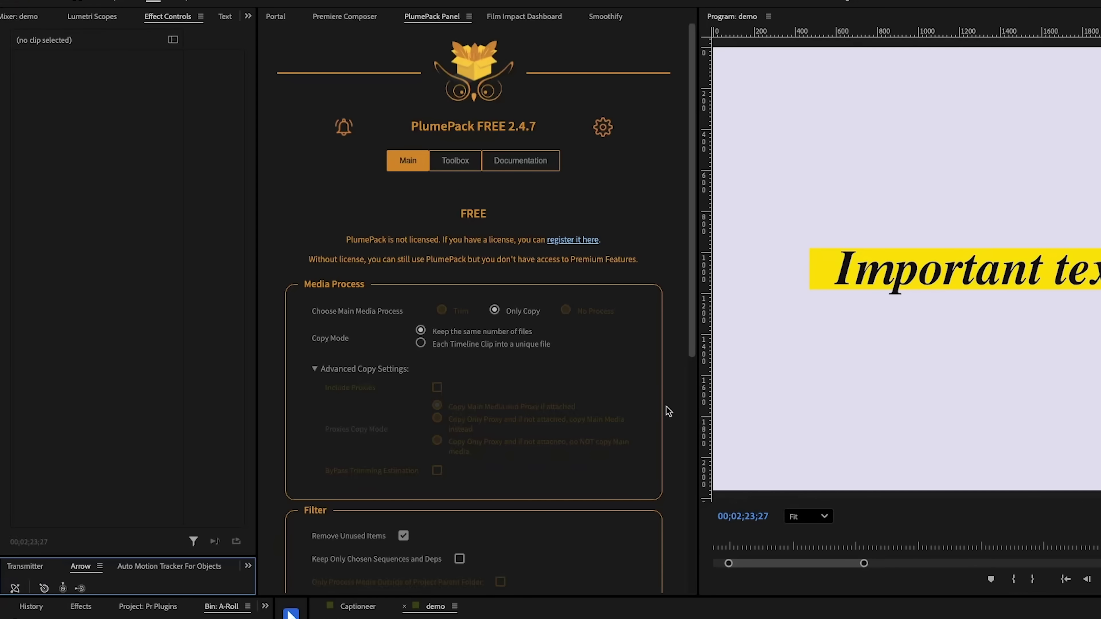
pyautogui.scroll(-10, 668, 411)
pyautogui.click(556, 546)
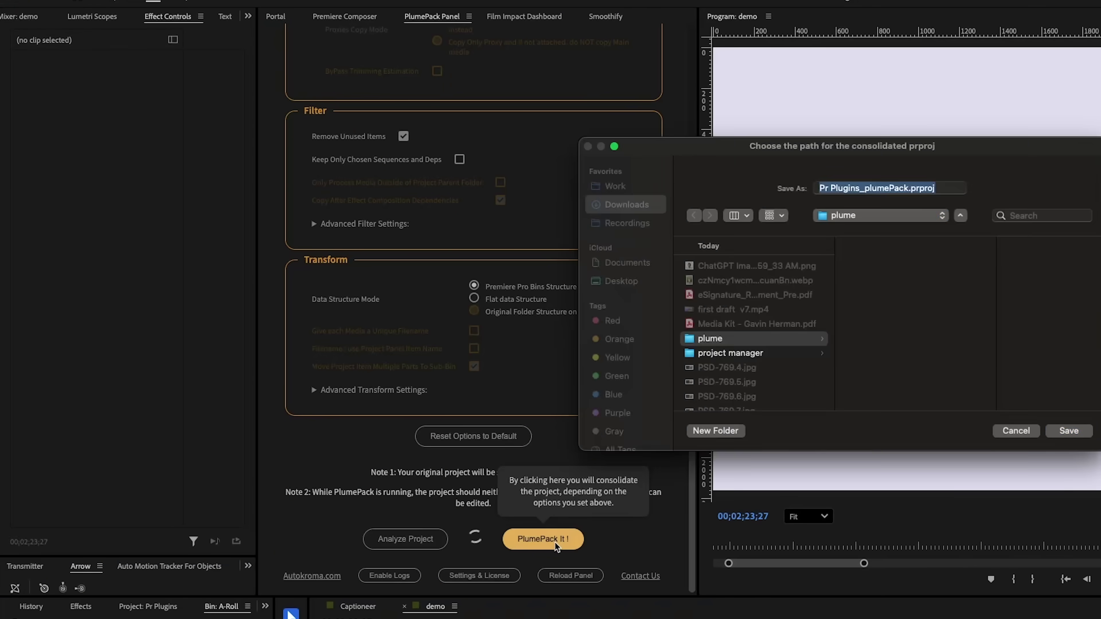
pyautogui.click(1058, 432)
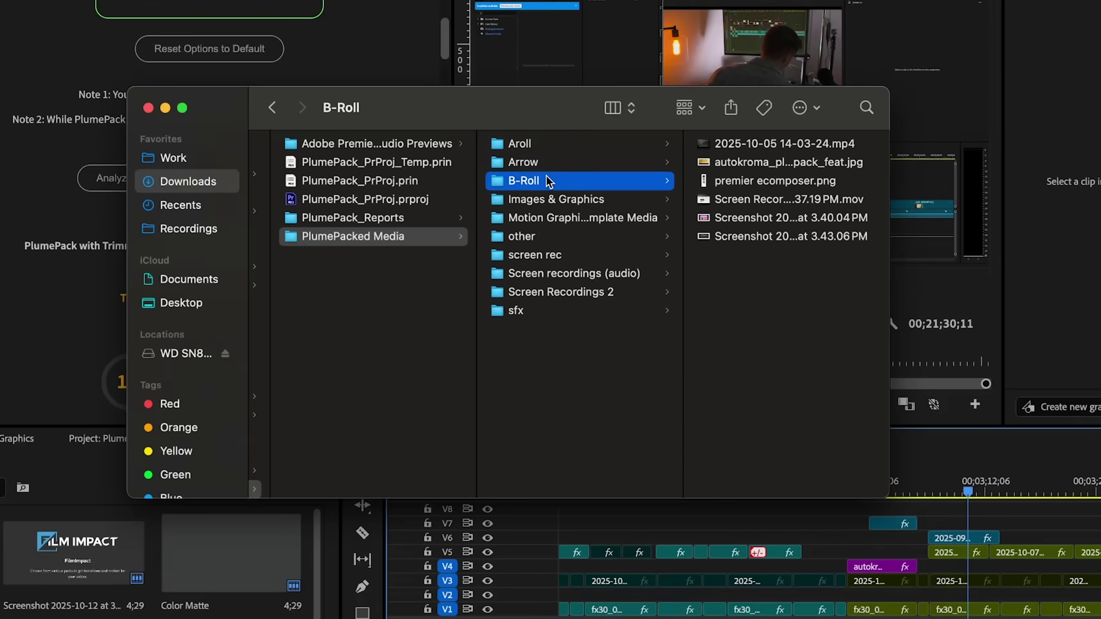
# - Inspect the PlumePacked Media subfolders in Finder
pyautogui.click(543, 238)
pyautogui.click(541, 252)
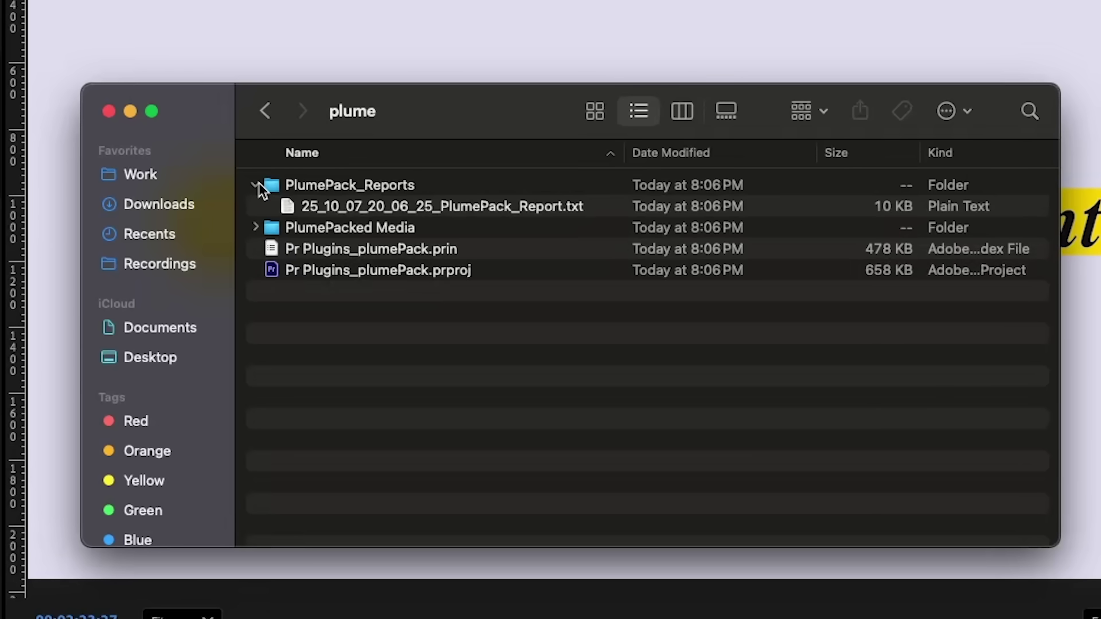
pyautogui.click(255, 228)
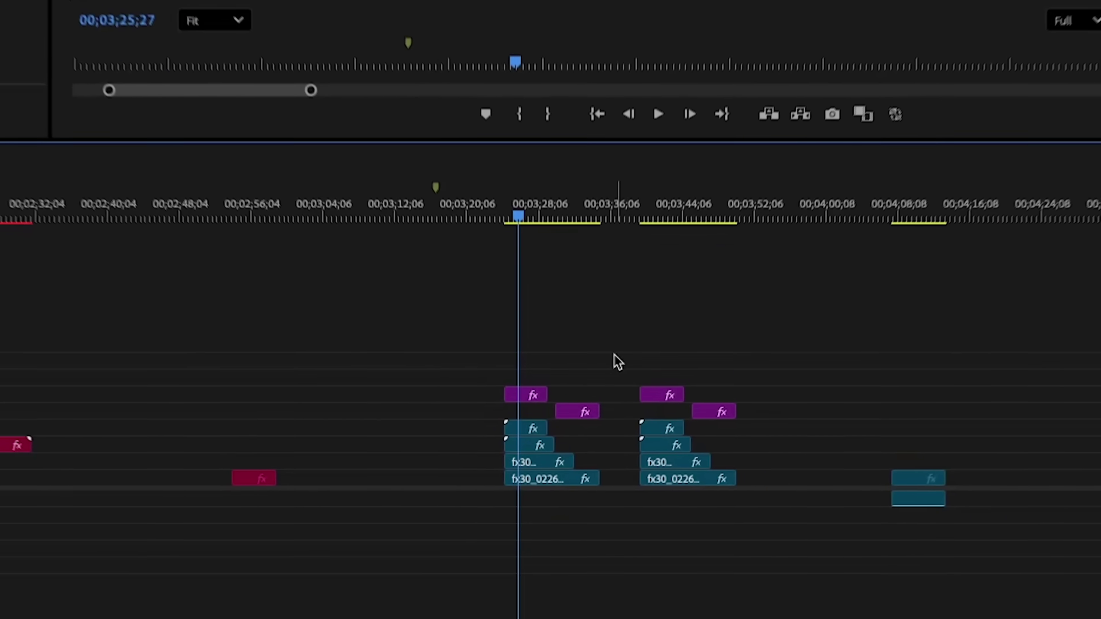
# - Marquee-select the left stacked group of fx clips on the timeline
pyautogui.moveTo(617, 362); pyautogui.dragTo(499, 491)
# - Nest the selected clips as Nested Sequence 09, then undo the nesting
pyautogui.rightClick(531, 447)
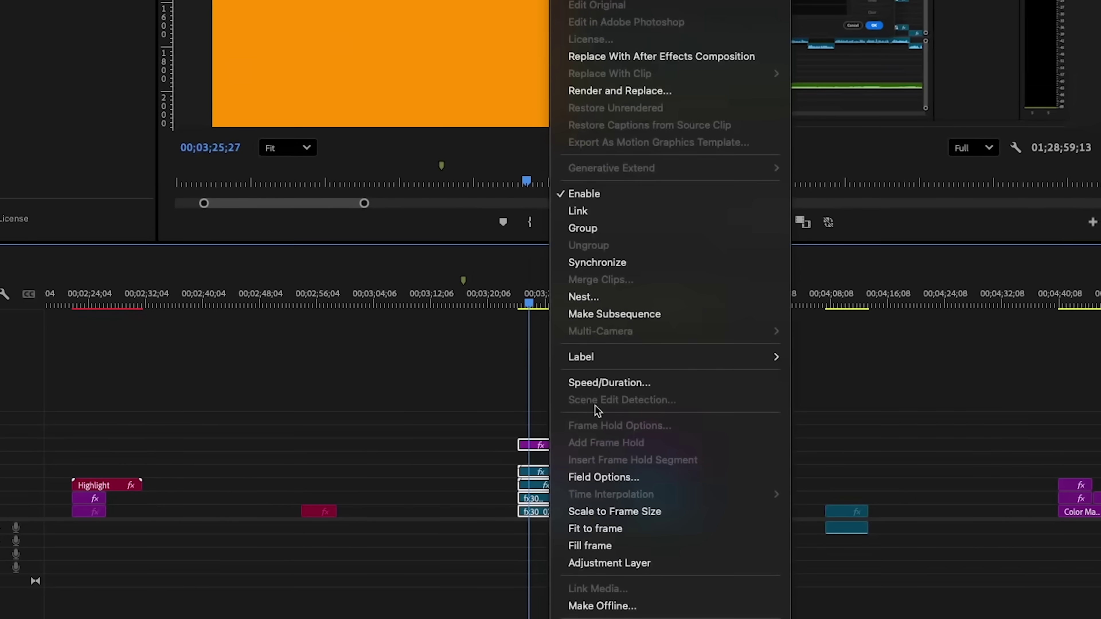
pyautogui.click(597, 299)
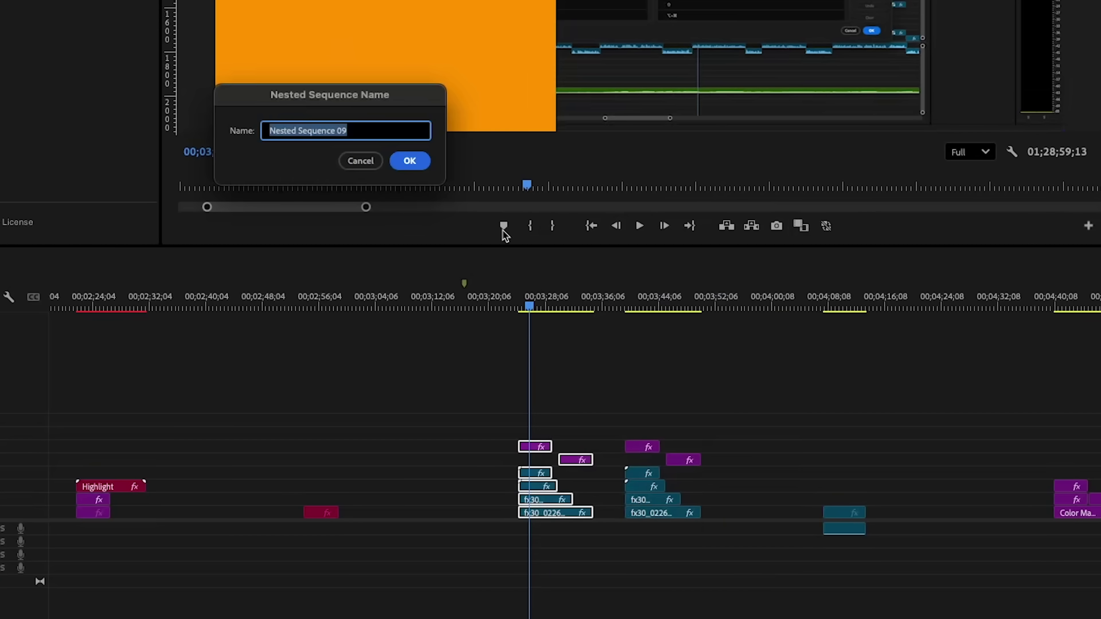
pyautogui.click(399, 168)
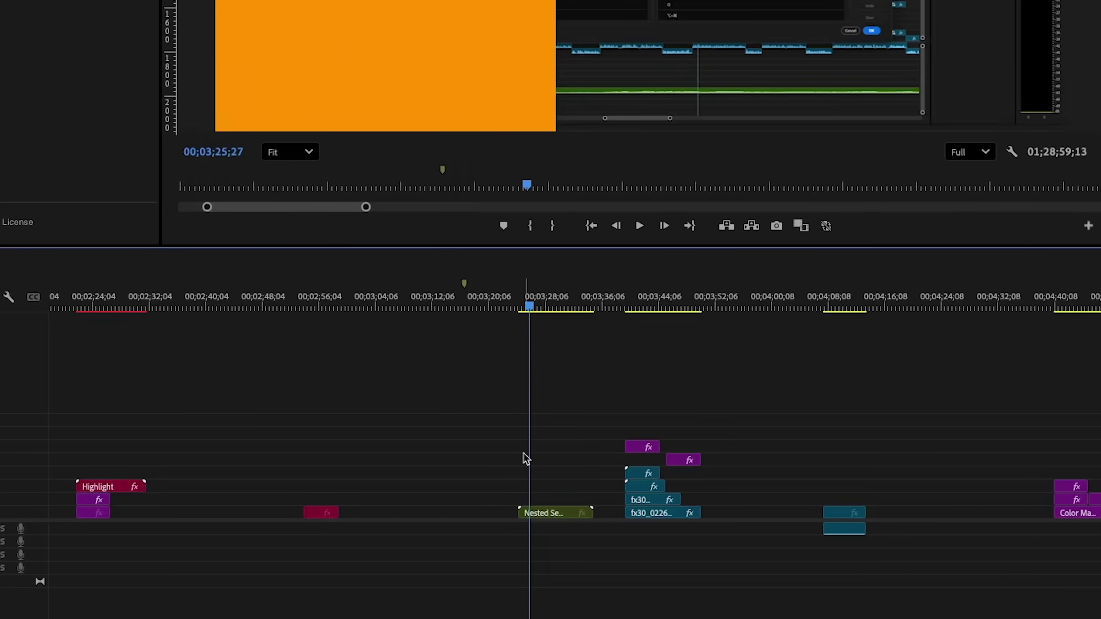
pyautogui.hotkey('ctrl', 'z')
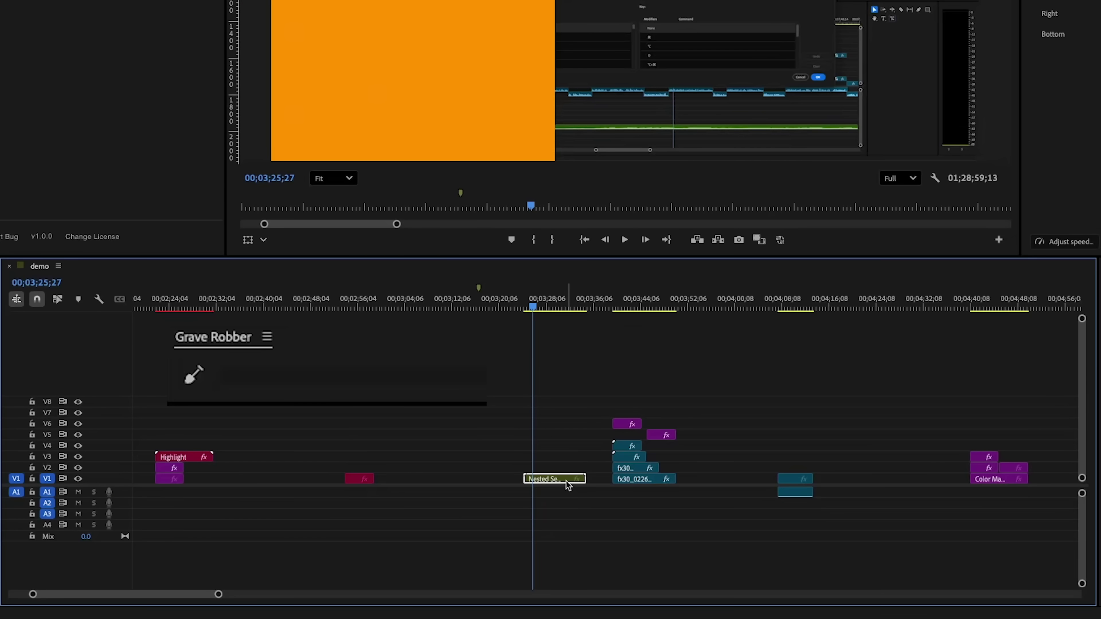
# - Dig up the nested clips with Grave Robber, inspect Nested Sequence 09, and park the playhead at 00;03;12;20
pyautogui.click(194, 382)
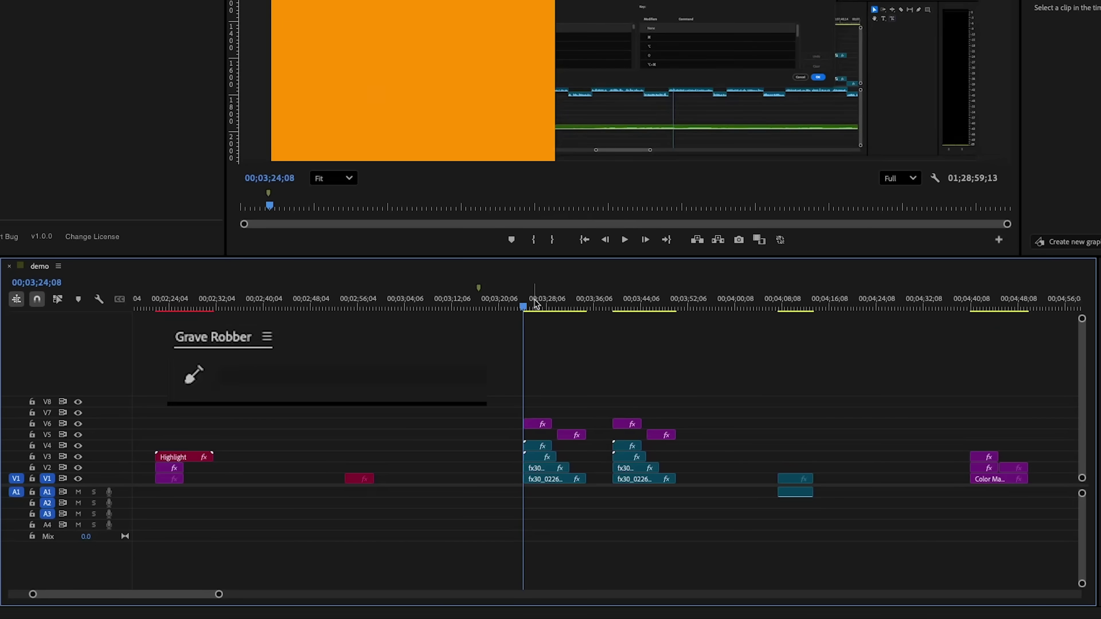
pyautogui.moveTo(536, 304)
pyautogui.mouseDown()
pyautogui.moveTo(550, 306)
pyautogui.moveTo(528, 308)
pyautogui.mouseUp()
pyautogui.doubleClick(547, 478)
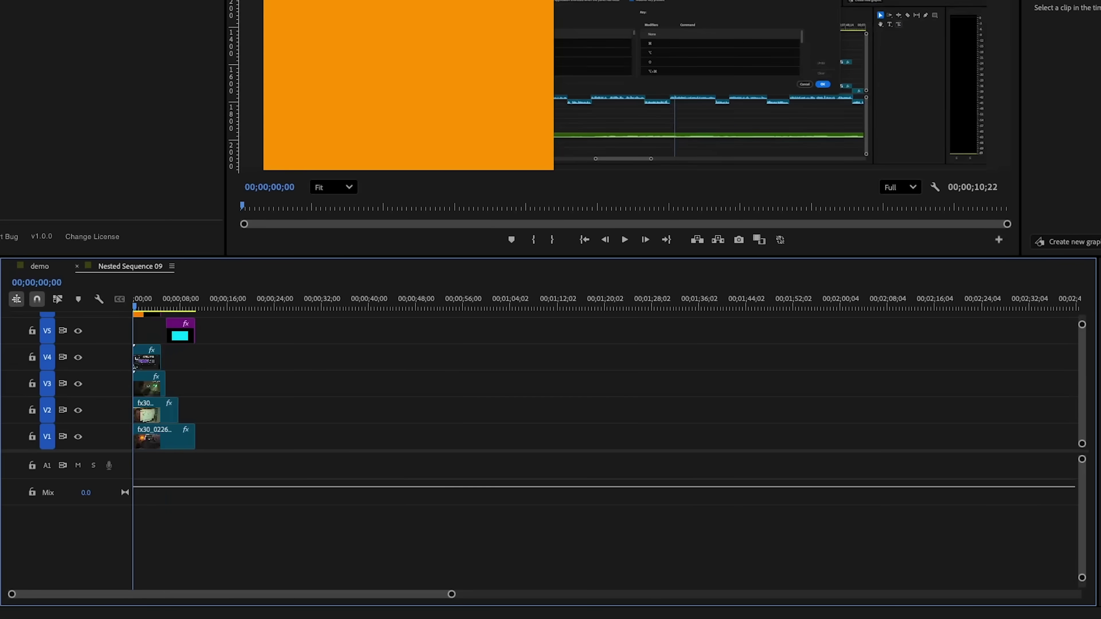
pyautogui.hotkey('shift', '-')
pyautogui.moveTo(218, 341); pyautogui.dragTo(101, 493)
pyautogui.click(42, 266)
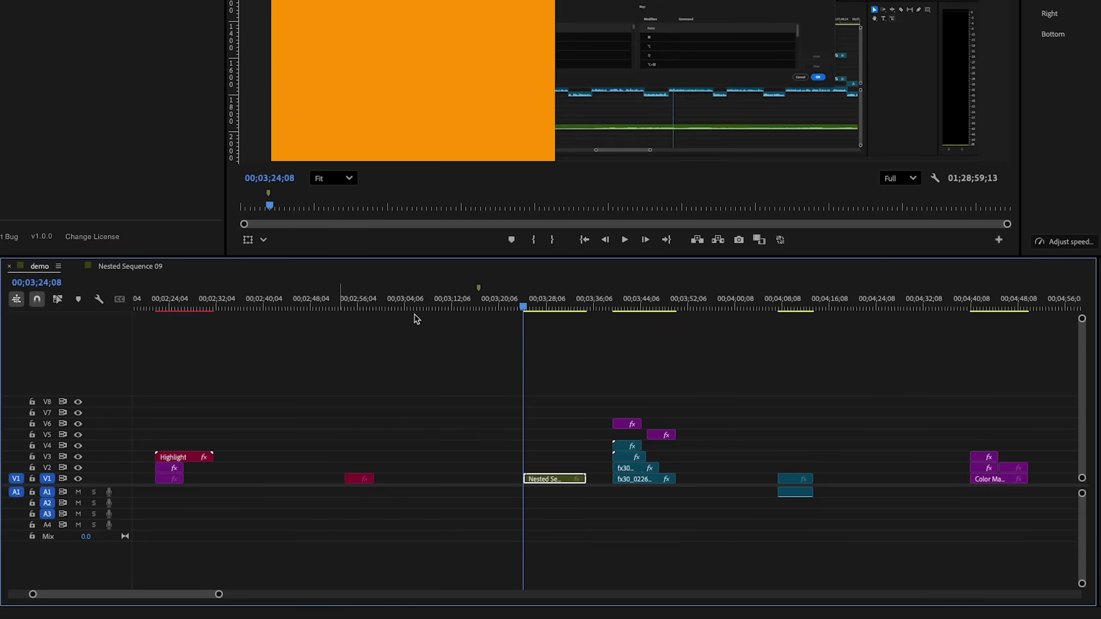
pyautogui.click(456, 310)
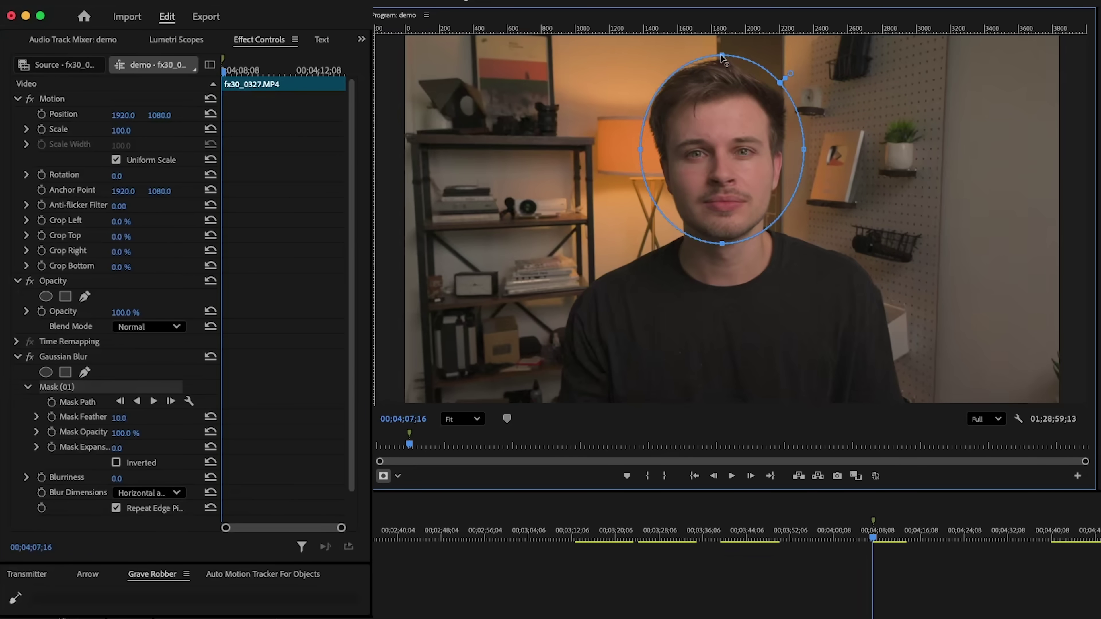
# - Track the face mask forward and paste its path as Transform position keyframes
pyautogui.click(153, 402)
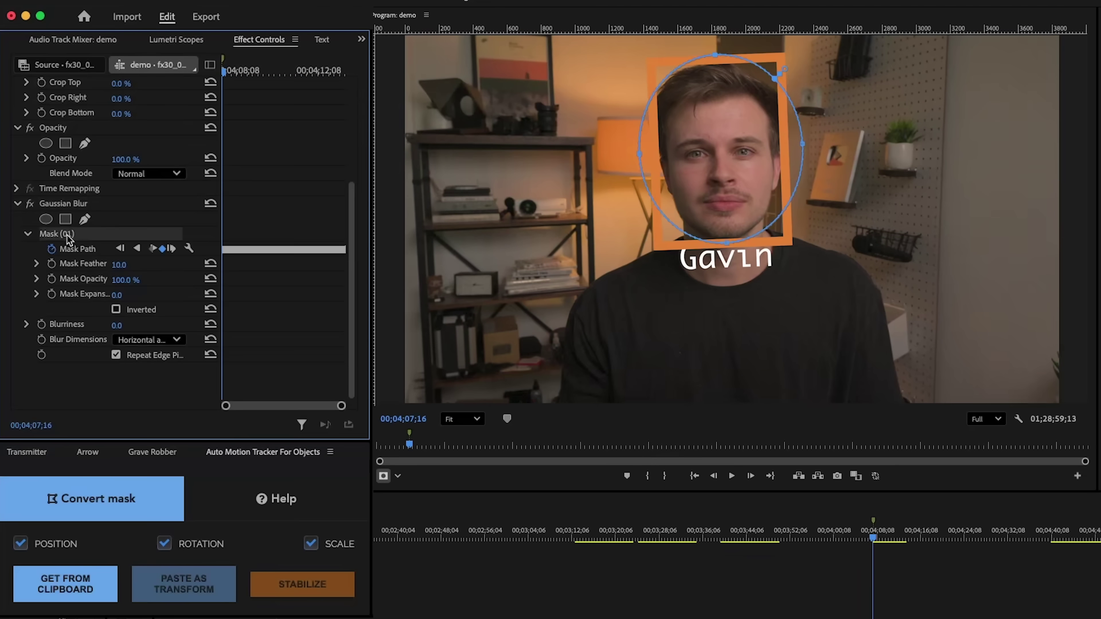
pyautogui.rightClick(77, 247)
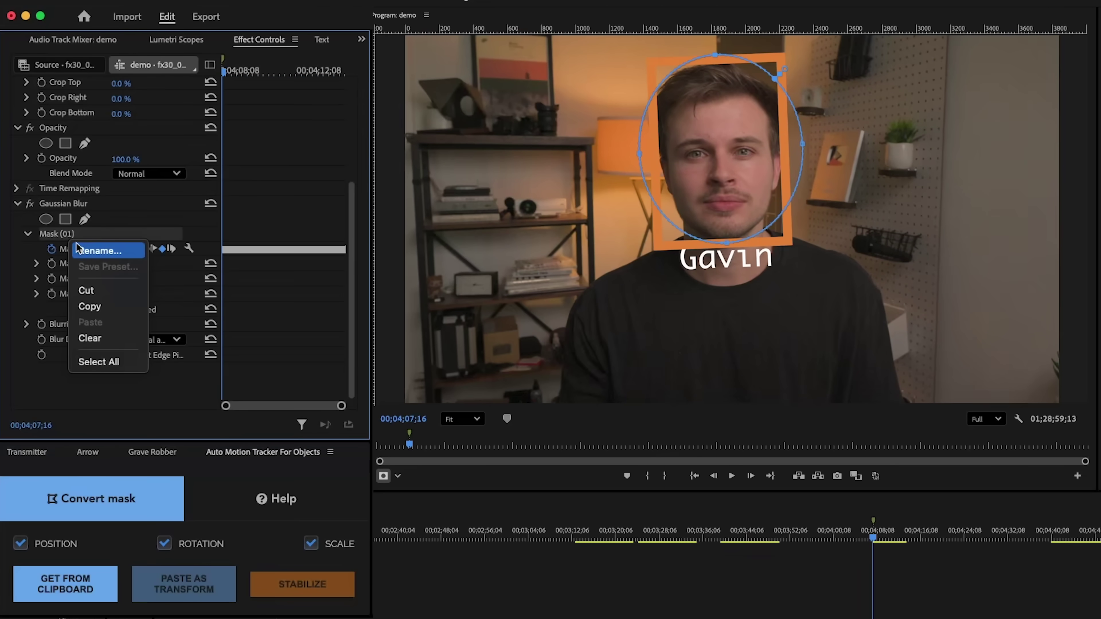
pyautogui.click(101, 307)
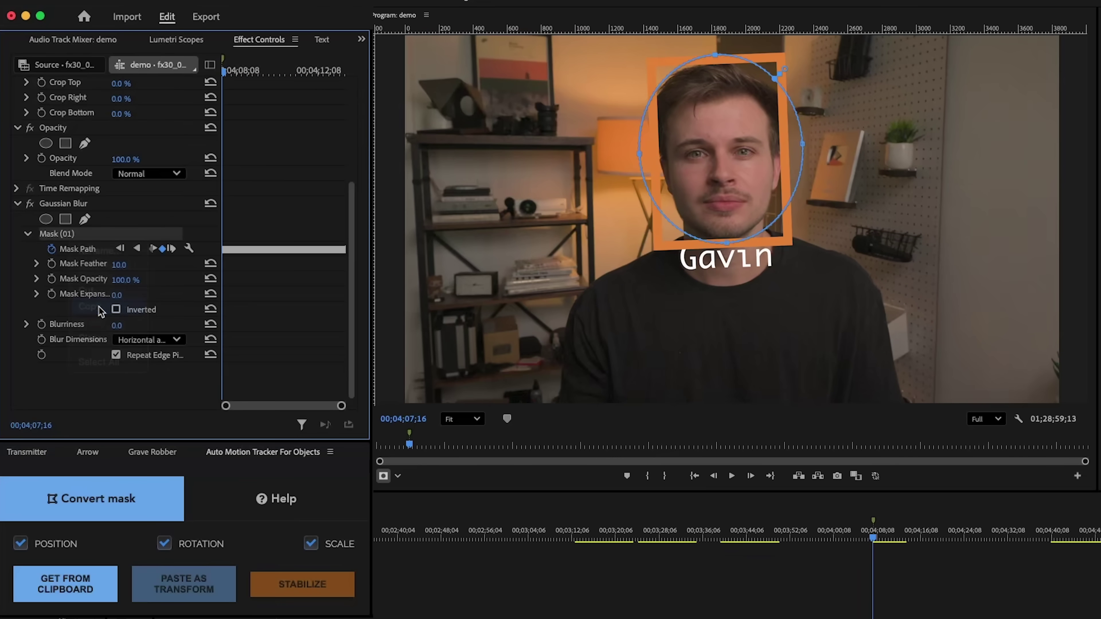
pyautogui.click(86, 516)
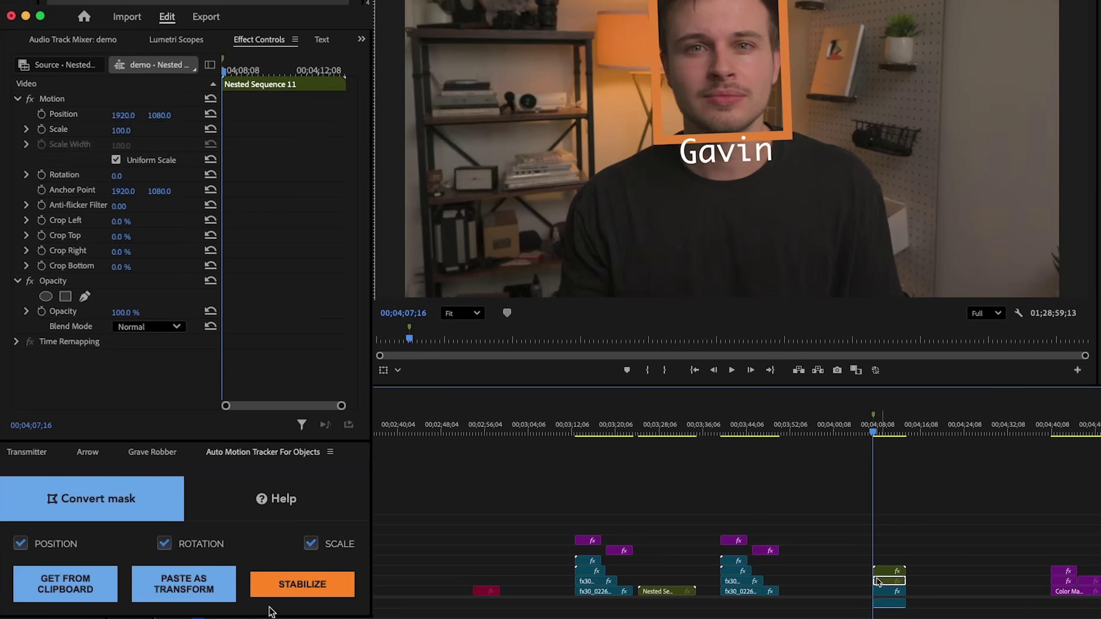
pyautogui.click(195, 582)
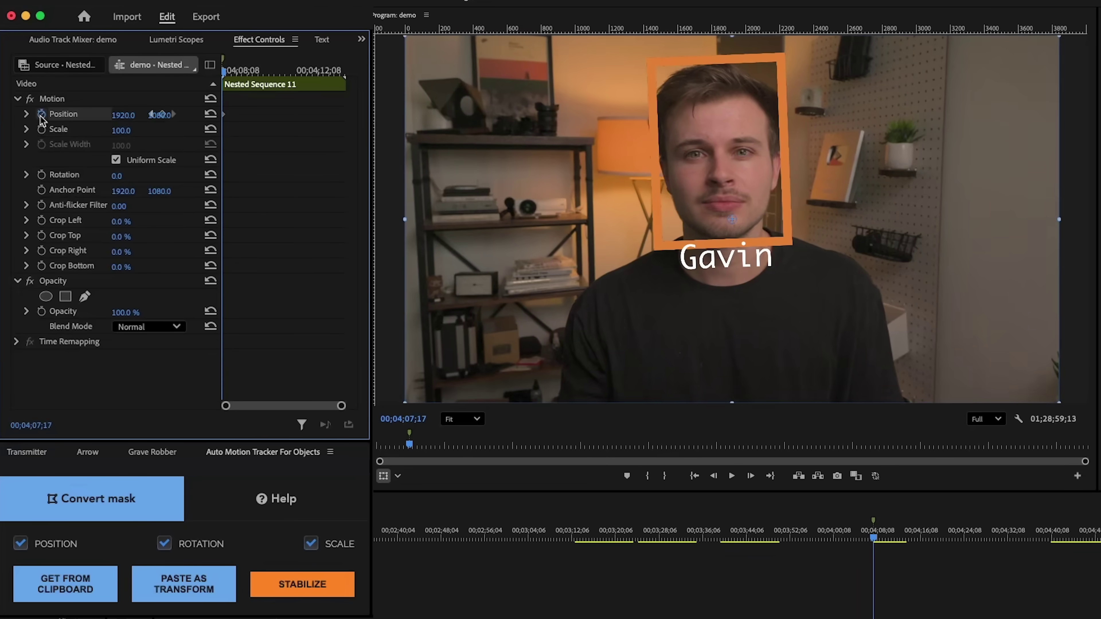
# - Keyframe the clip's Position and lower Position X a few frames later to shift the name box left
pyautogui.click(42, 115)
pyautogui.press('Right')
pyautogui.press('Right')
pyautogui.press('Right')
pyautogui.press('Right')
pyautogui.press('Right')
pyautogui.press('Right')
pyautogui.press('Right')
pyautogui.press('Right')
pyautogui.press('Right')
pyautogui.press('Right')
pyautogui.press('Right')
pyautogui.moveTo(123, 114); pyautogui.dragTo(128, 115)
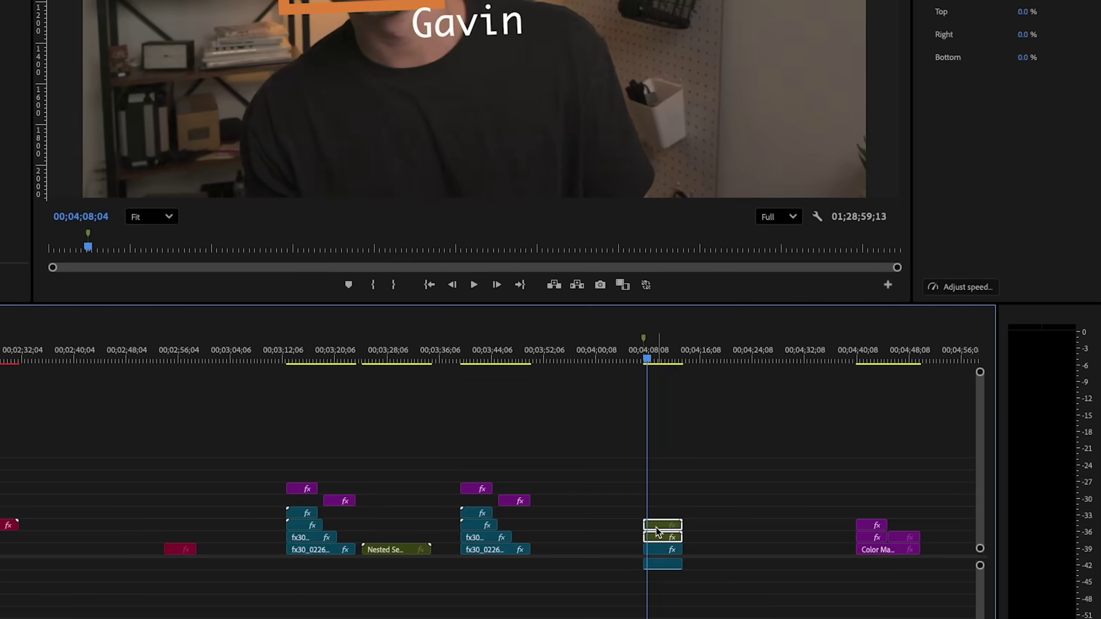
pyautogui.rightClick(657, 525)
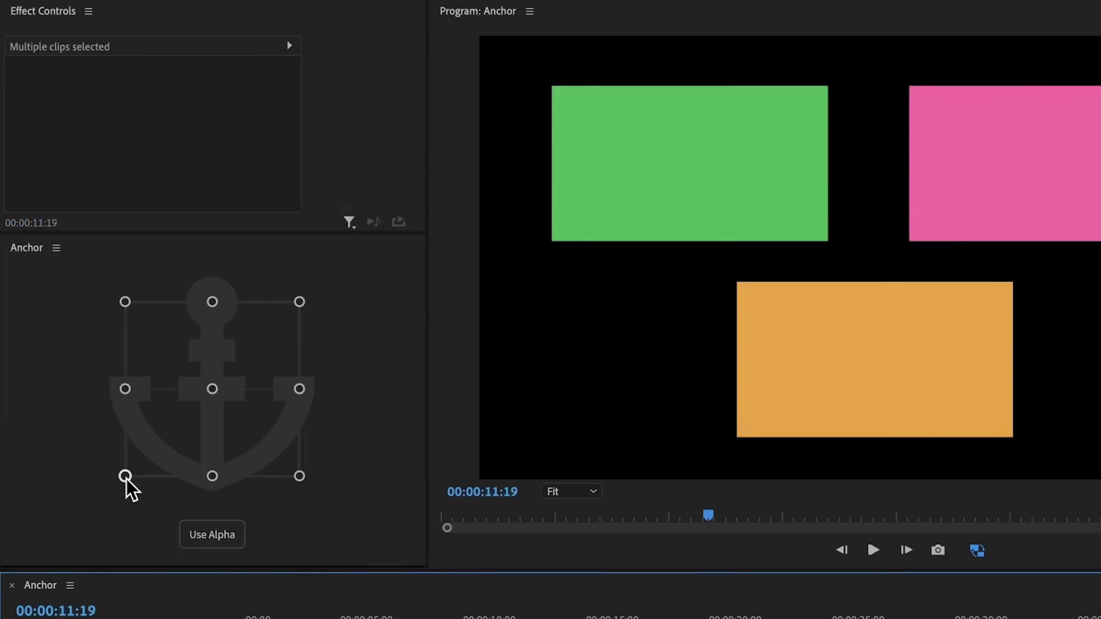
# - Snap the green, orange and pink clips' anchor points to their bottom-left and top-left corners
pyautogui.click(125, 475)
pyautogui.click(649, 182)
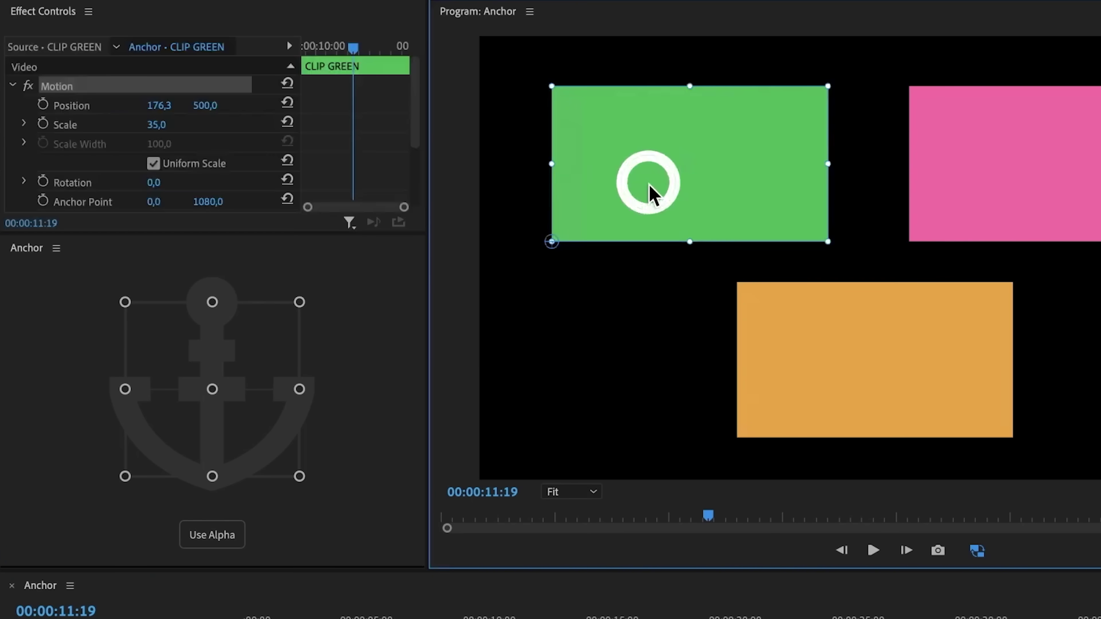
pyautogui.click(840, 366)
pyautogui.click(1025, 171)
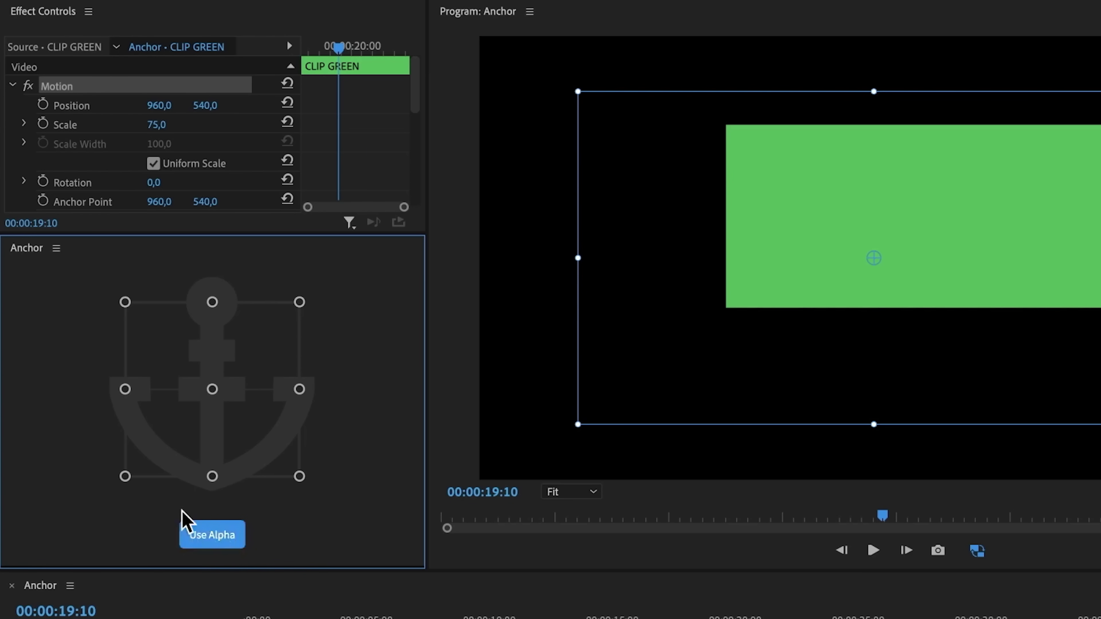
pyautogui.click(126, 477)
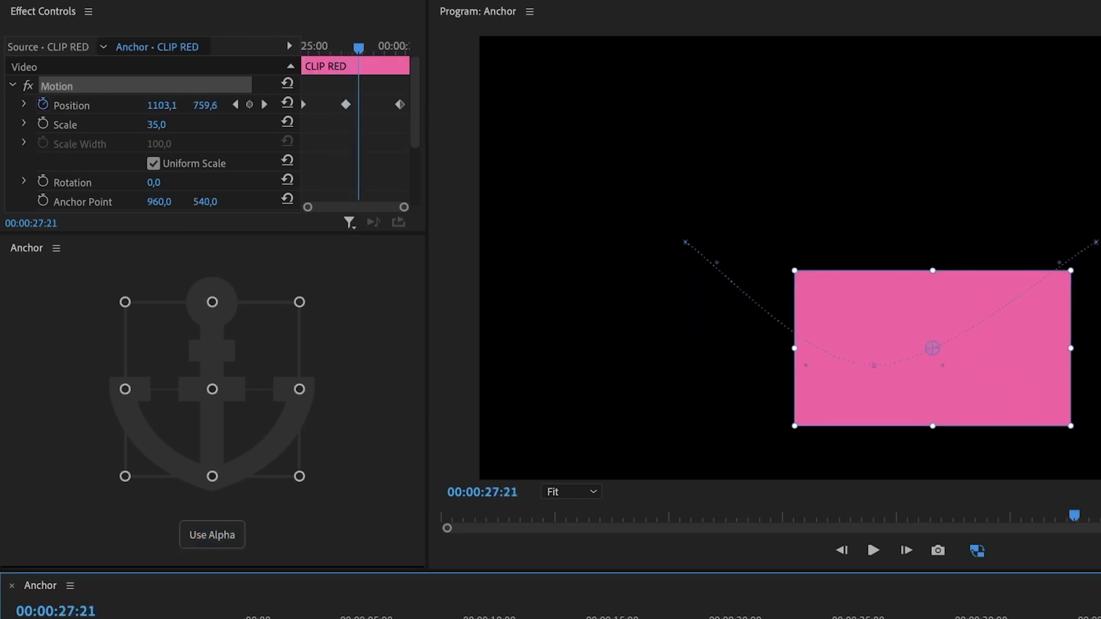
pyautogui.press('Right')
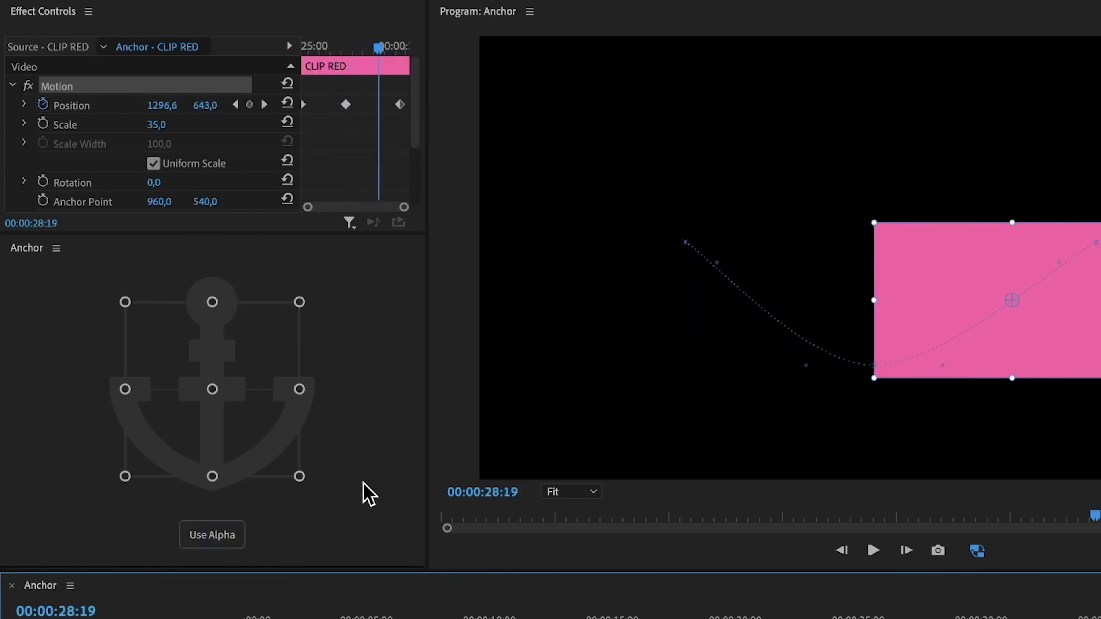
pyautogui.click(125, 301)
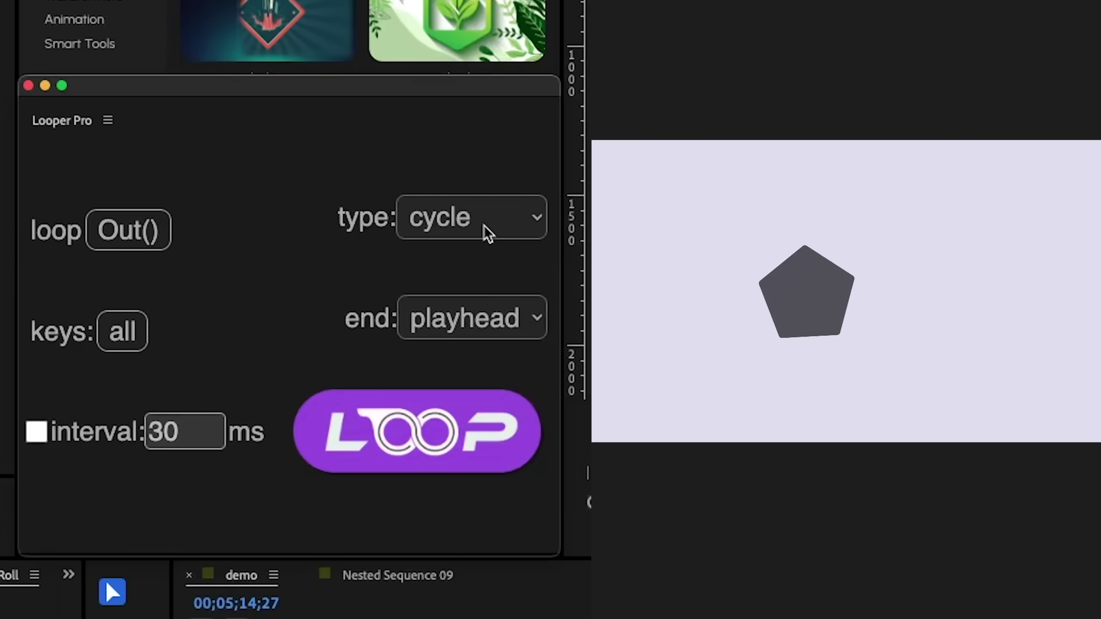
# - Switch Looper Pro's loop type from pingpong to offset and apply the loop to the graphic's keyframes
pyautogui.click(485, 226)
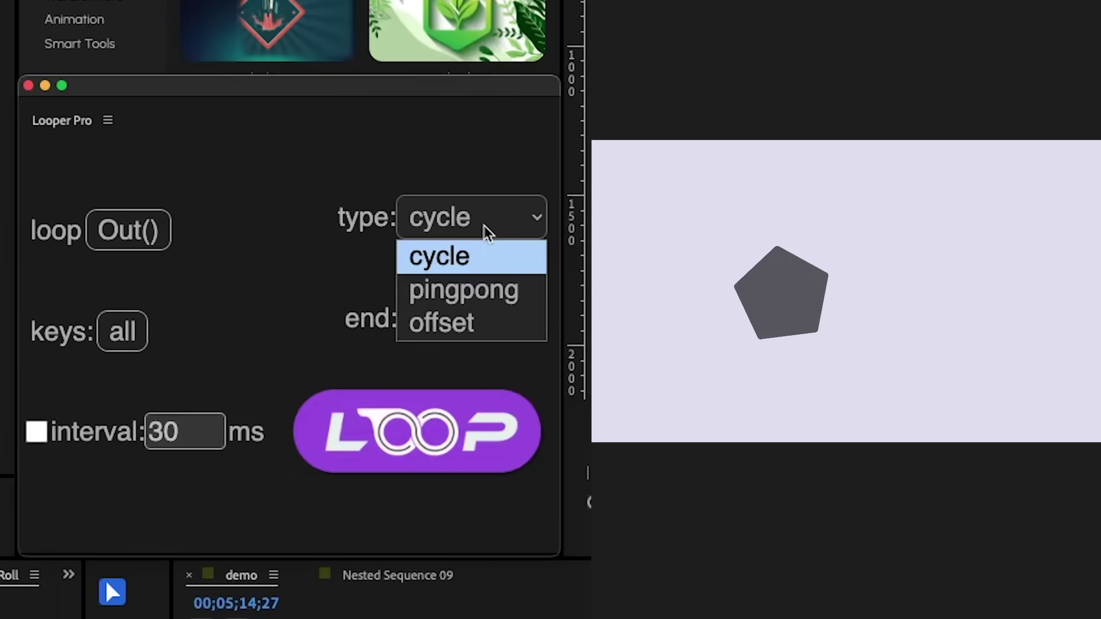
pyautogui.click(477, 288)
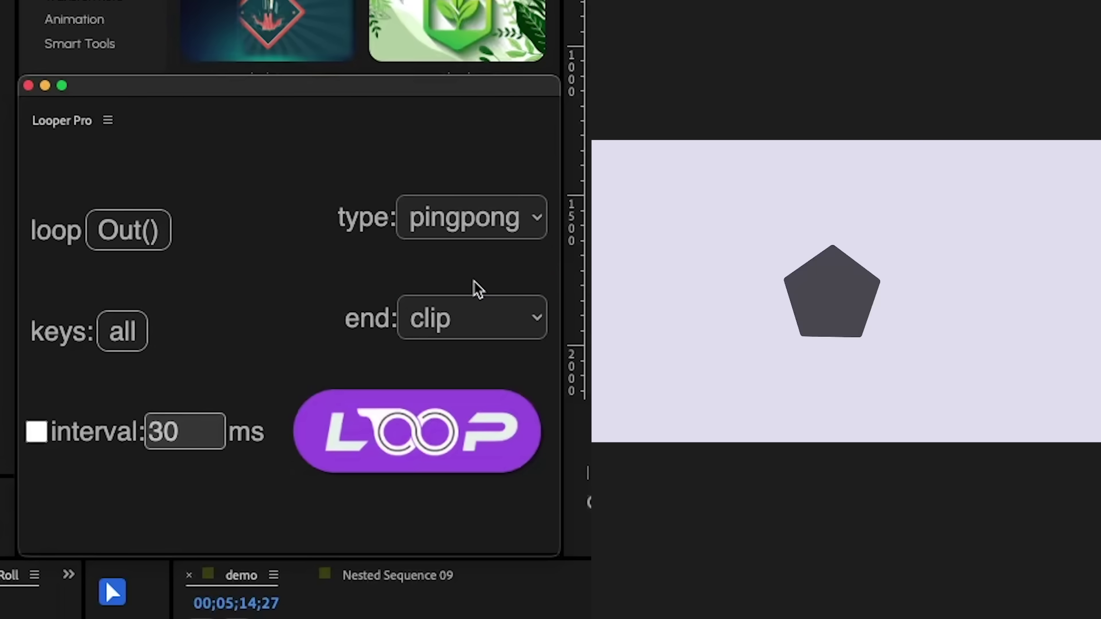
pyautogui.click(476, 230)
pyautogui.click(470, 321)
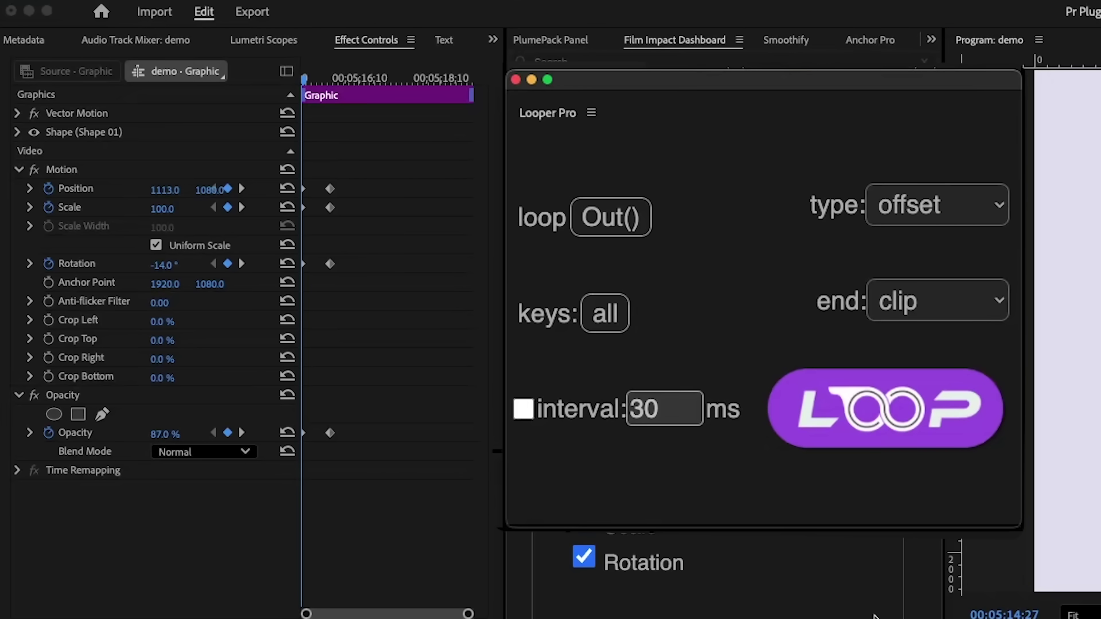
pyautogui.click(874, 614)
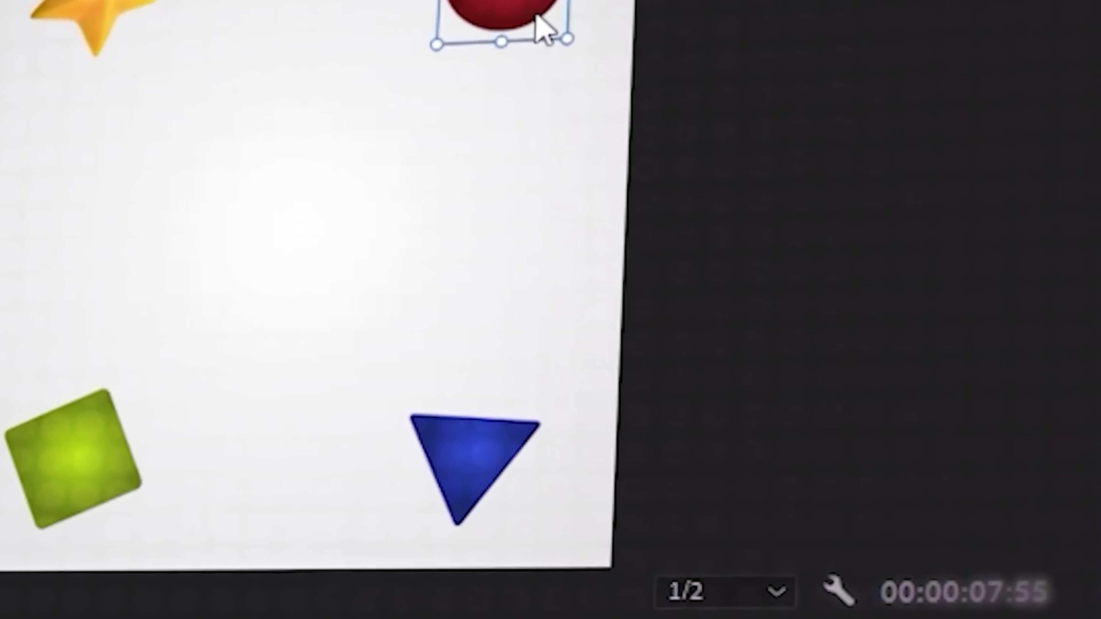
# - Select the star, triangle, square and circle shapes, then move their Motion keyframes into a Transform effect
pyautogui.click(156, 26)
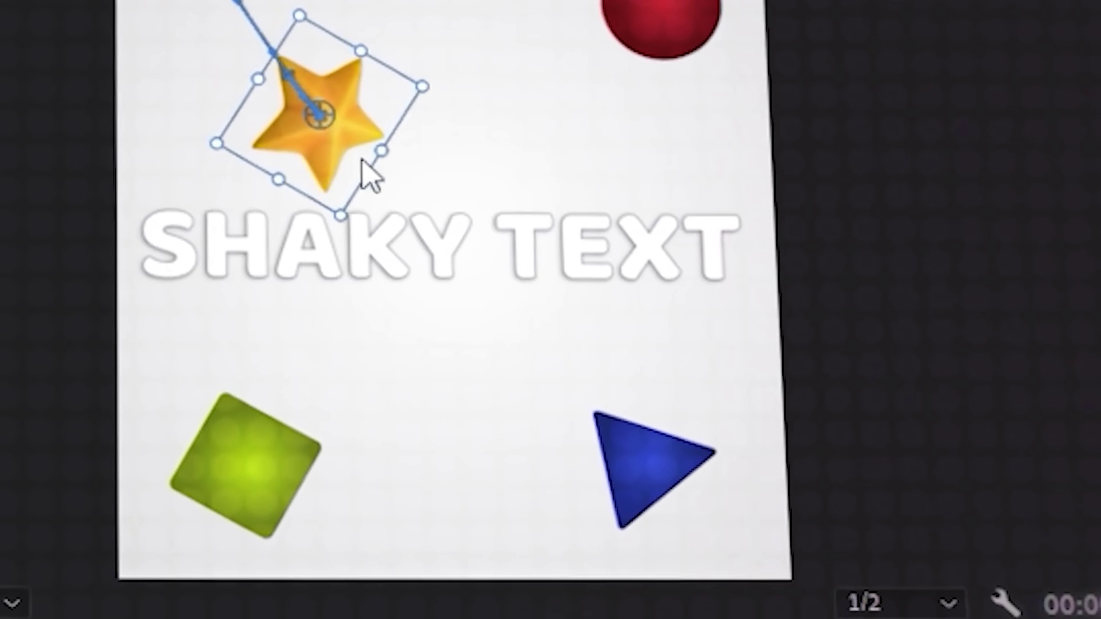
pyautogui.click(568, 460)
pyautogui.click(158, 461)
pyautogui.click(601, 137)
pyautogui.click(624, 381)
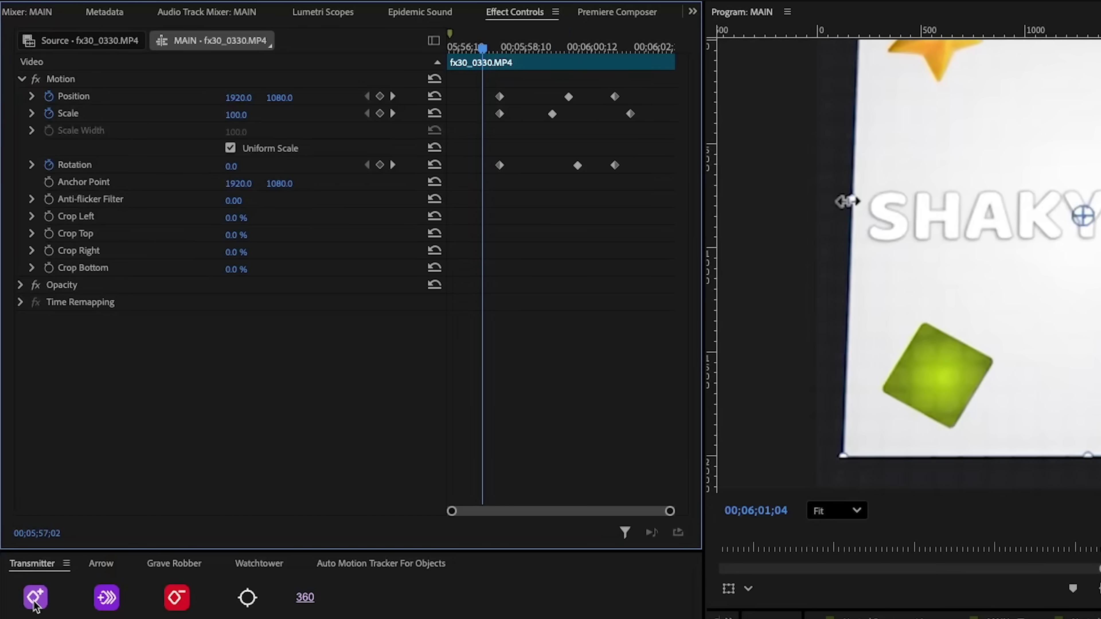
pyautogui.click(36, 599)
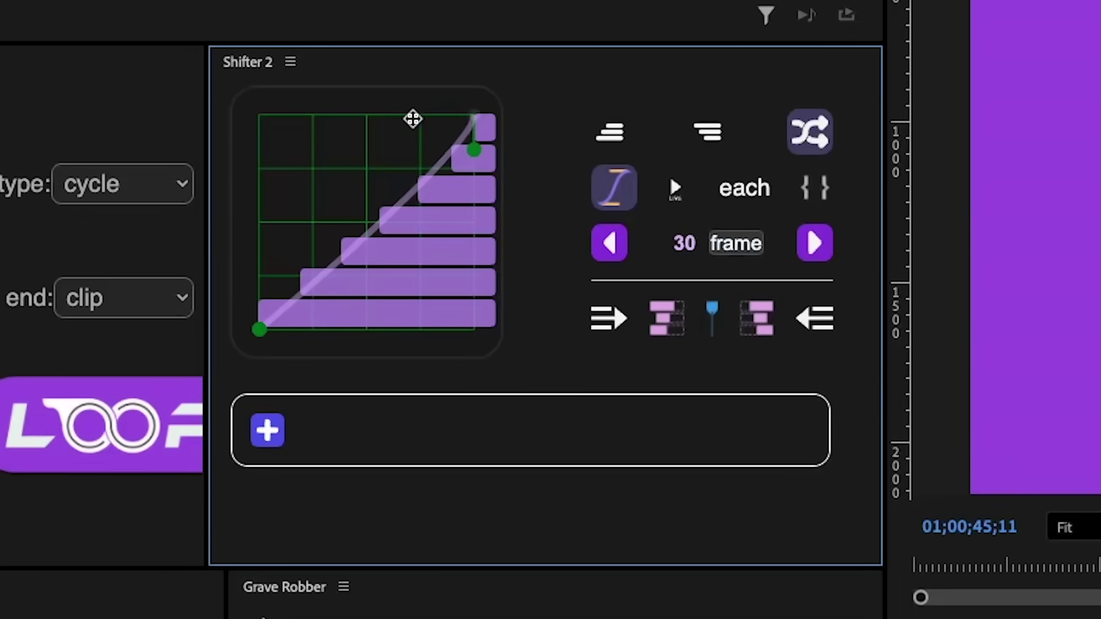
# - Drag the upper and lower green handles in Shifter 2 into an S-curve
pyautogui.moveTo(412, 119); pyautogui.dragTo(295, 117)
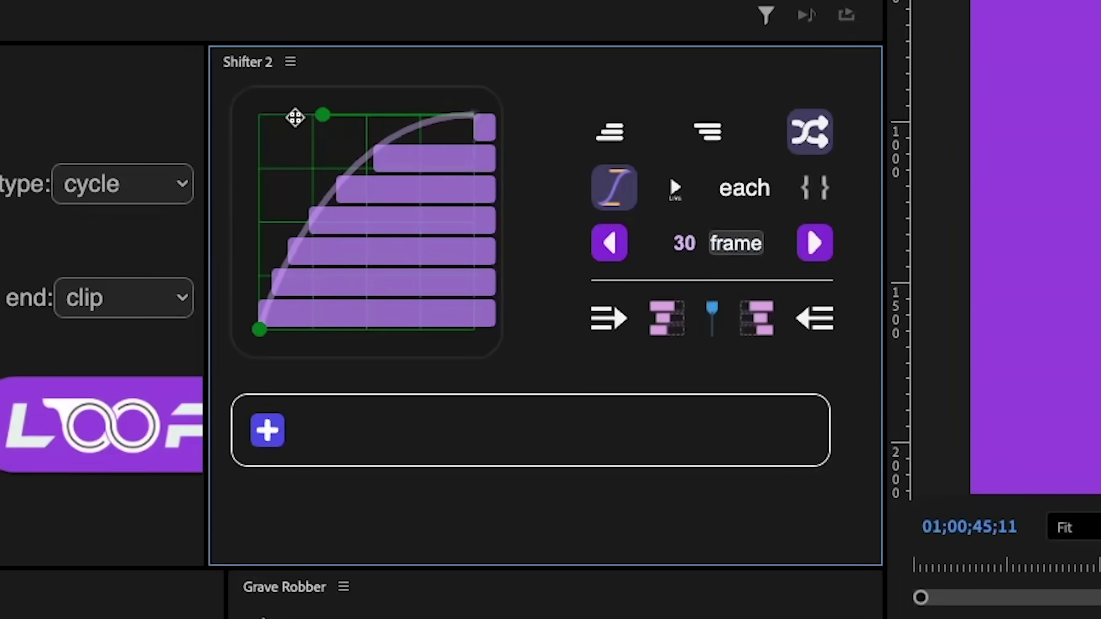
pyautogui.moveTo(380, 326); pyautogui.dragTo(389, 349)
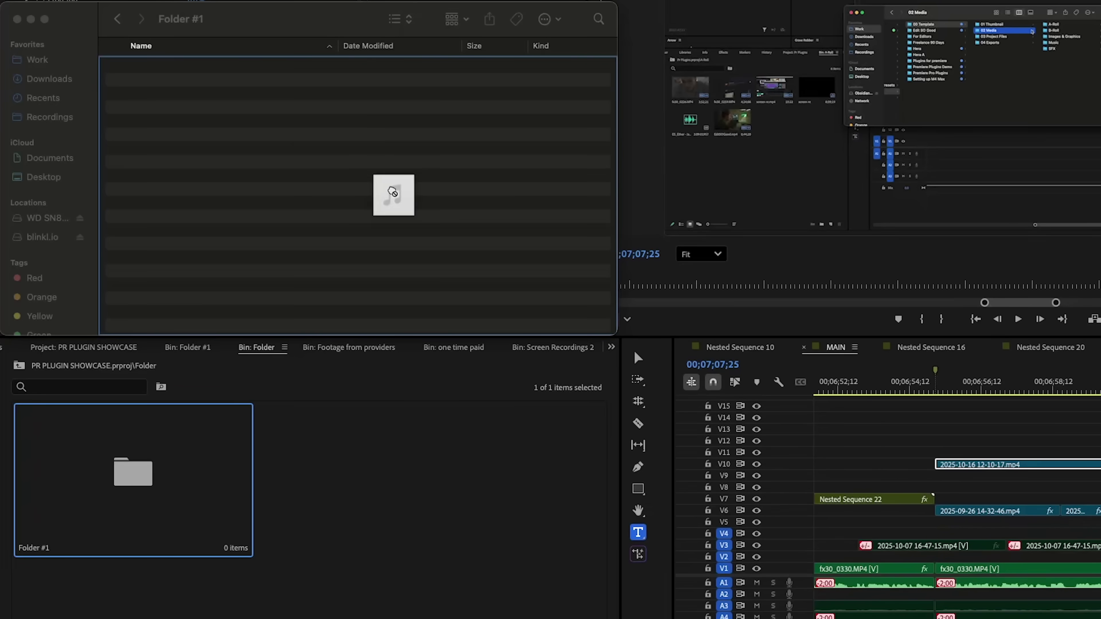
# - Add the mp3 to Folder #1 and watch A-Roll, B-Roll, Images & Graphics, Music and SFX
pyautogui.moveTo(306, 142); pyautogui.dragTo(308, 142)
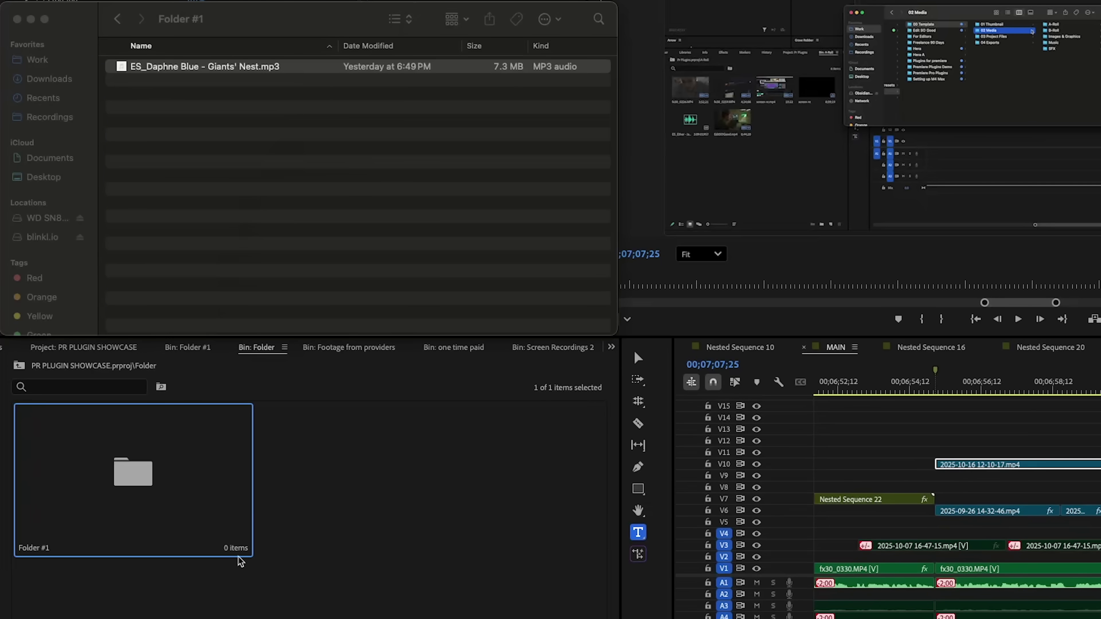
pyautogui.click(202, 68)
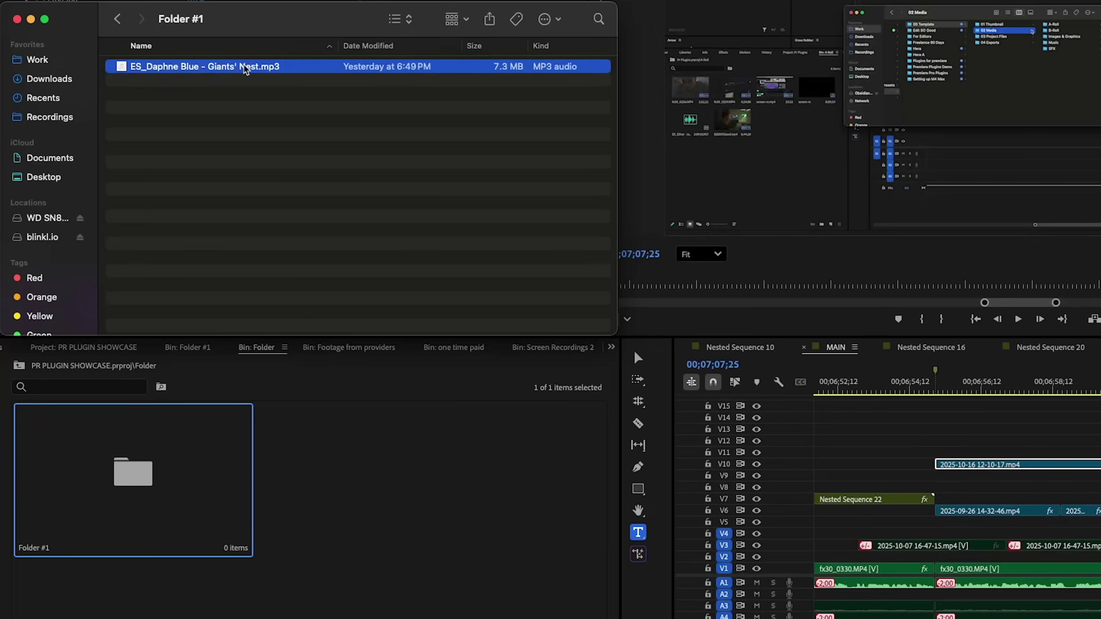
pyautogui.moveTo(169, 397); pyautogui.dragTo(167, 461)
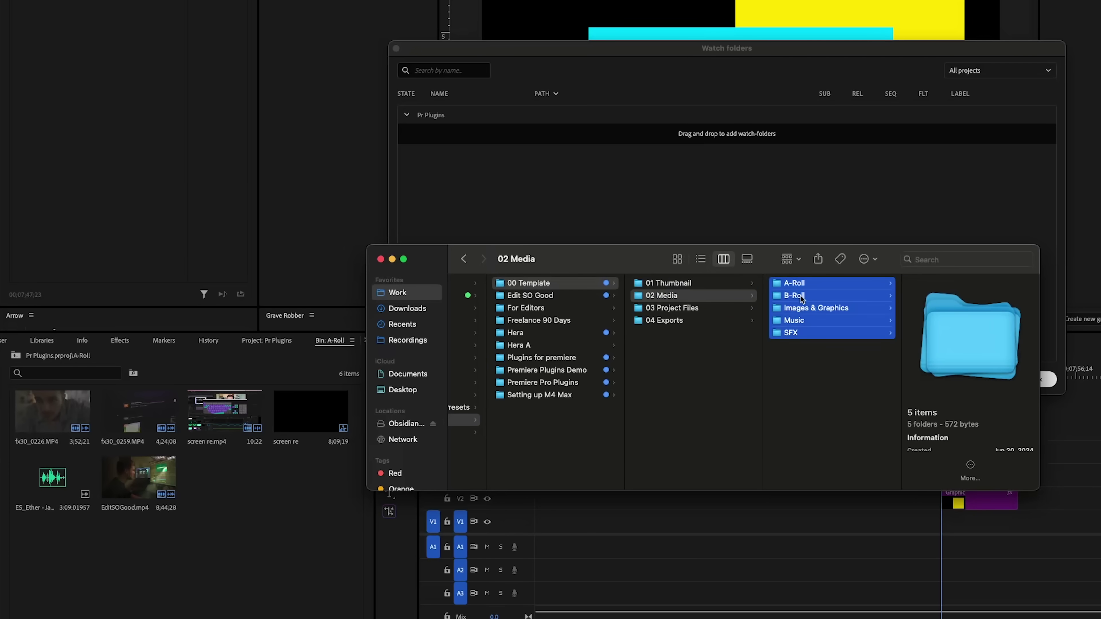
pyautogui.moveTo(775, 235); pyautogui.dragTo(774, 228)
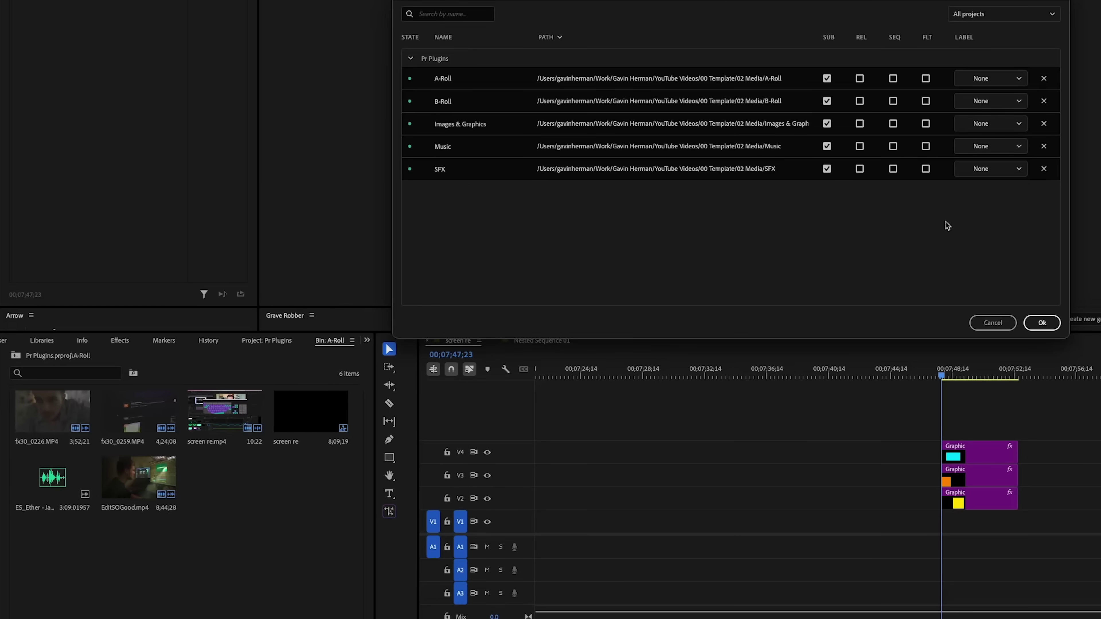
pyautogui.click(1042, 322)
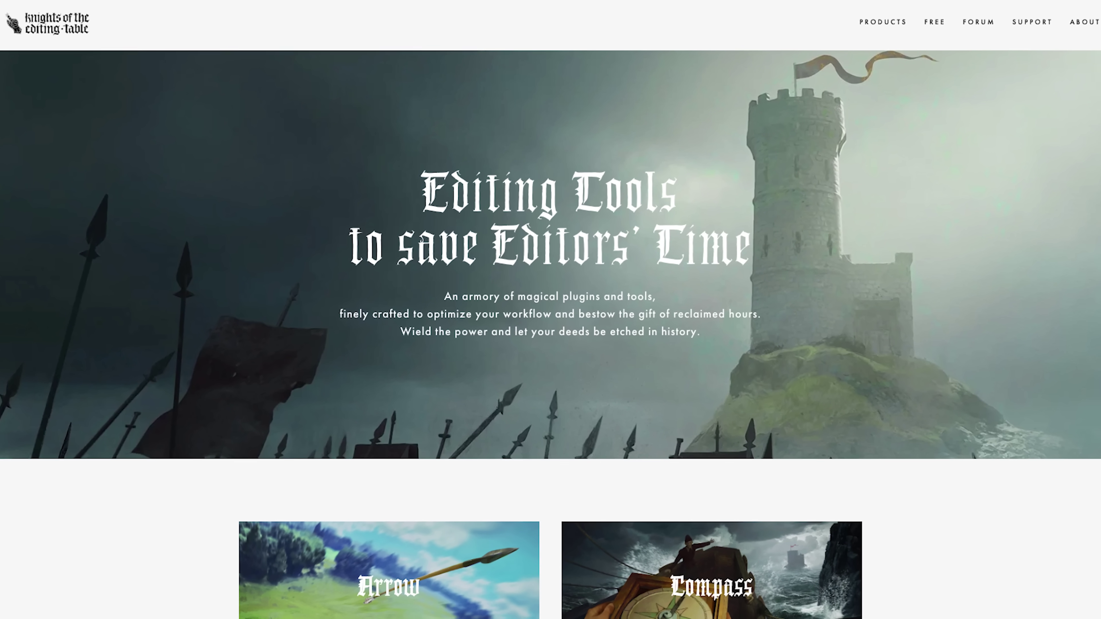
# - Scroll the homepage down to the Watchtower plugin card showing its $40 price
pyautogui.scroll(-2, 550, 309)
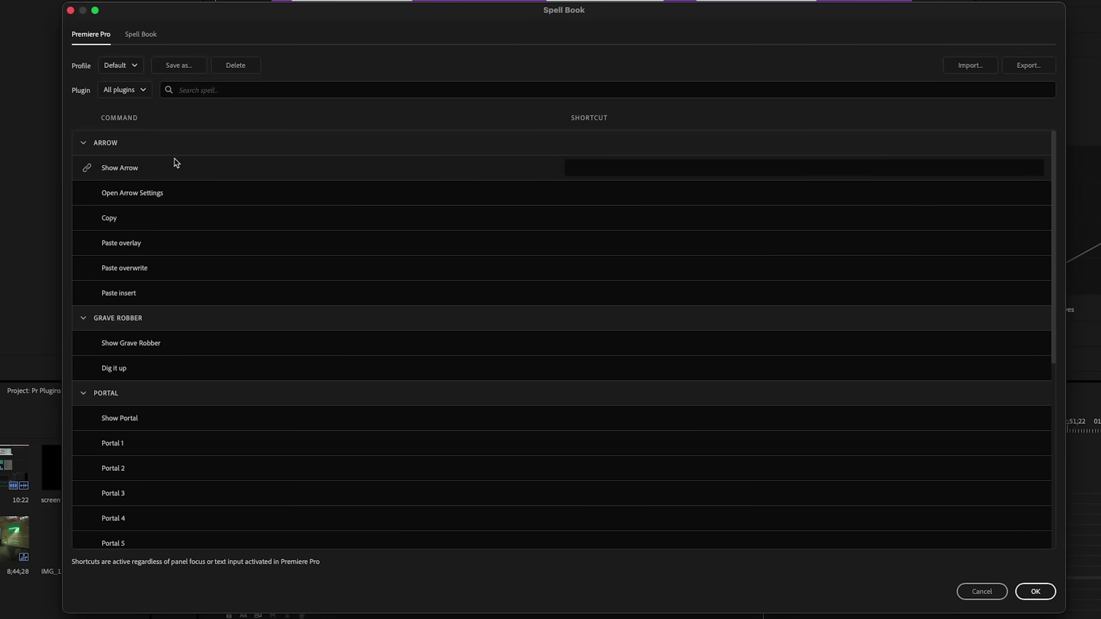
# - Give Grave Robber's Dig it up command the Option+Command+D shortcut in Spell Book and save
pyautogui.scroll(-5, 212, 315)
pyautogui.scroll(-5, 194, 319)
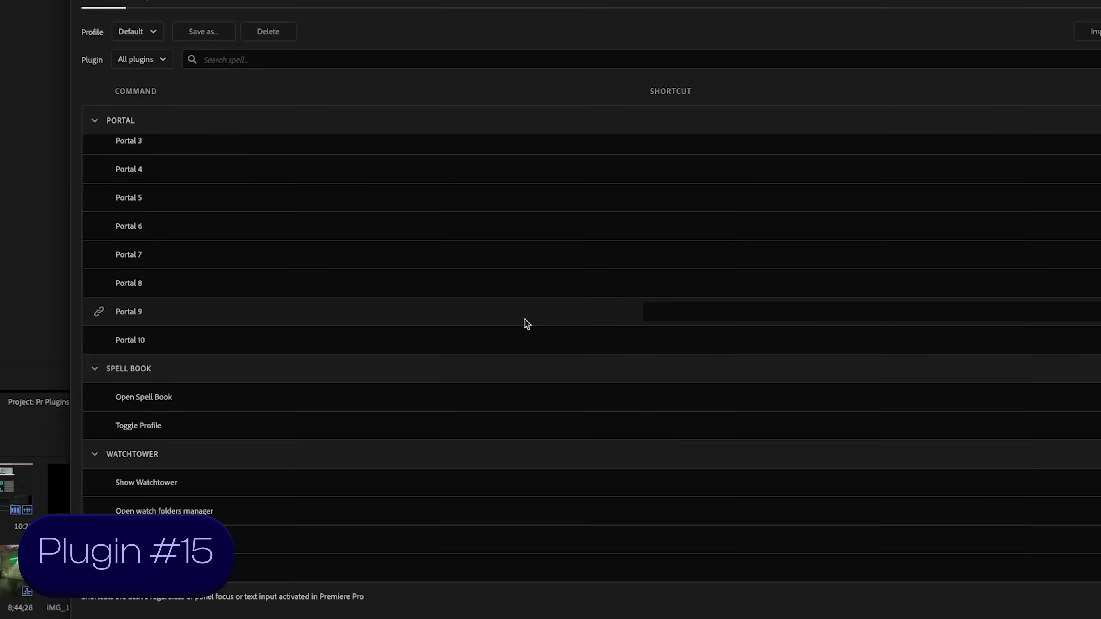
pyautogui.scroll(10, 222, 312)
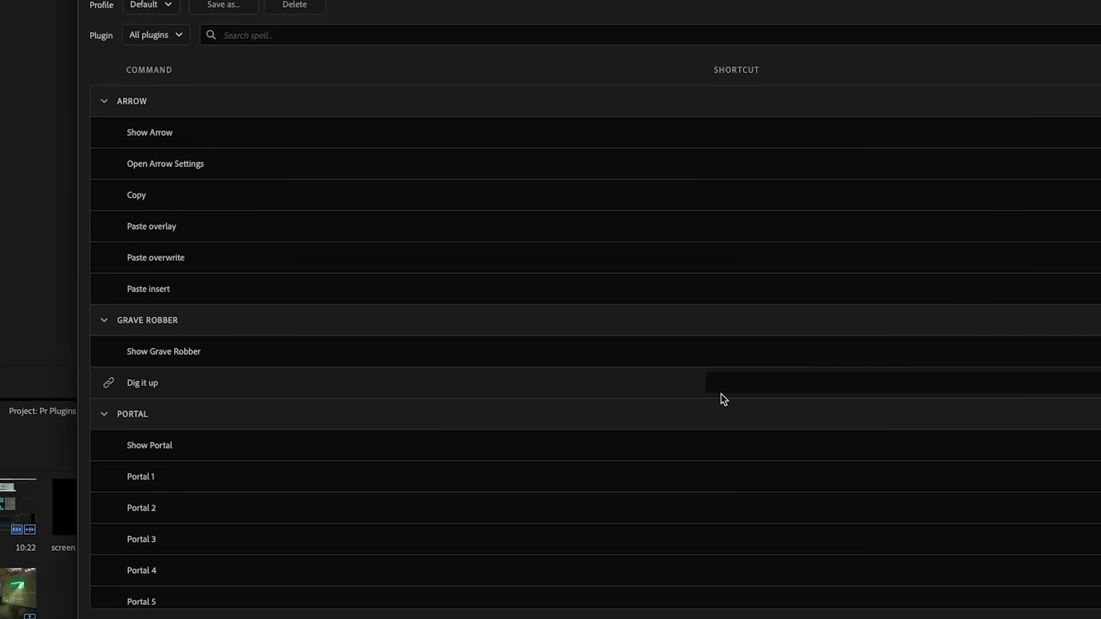
pyautogui.press('shift+super+d')
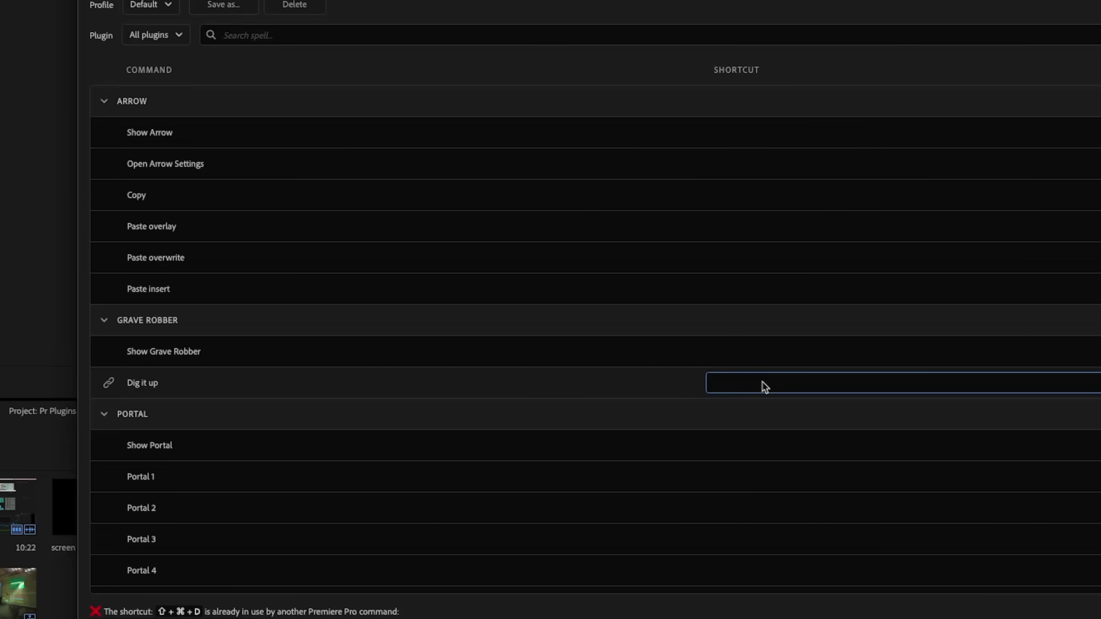
pyautogui.press('alt+super+d')
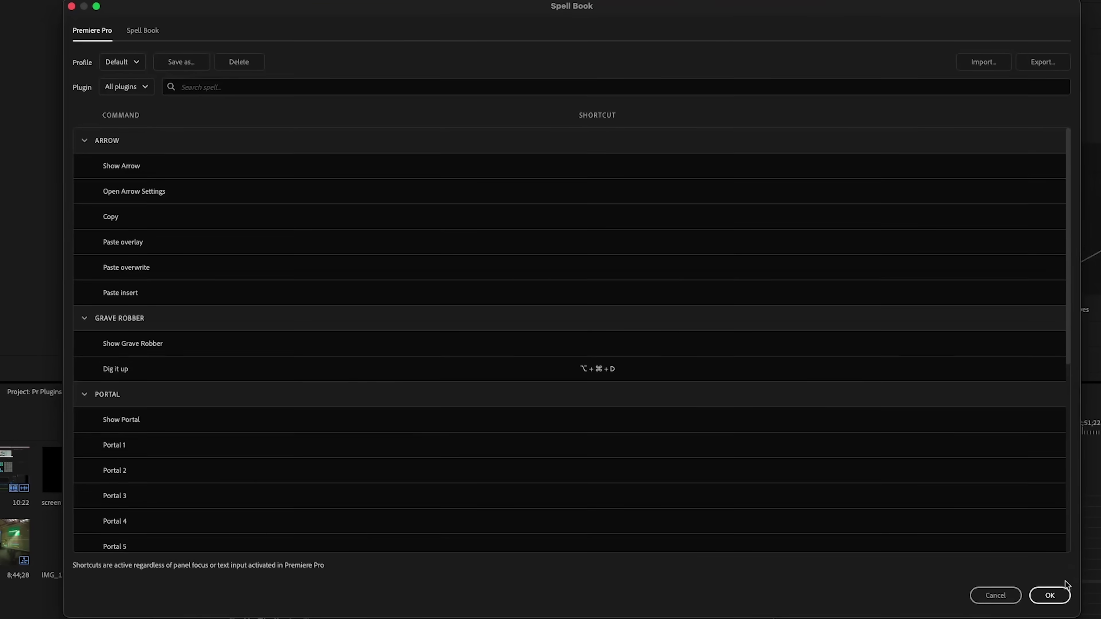
pyautogui.click(1038, 592)
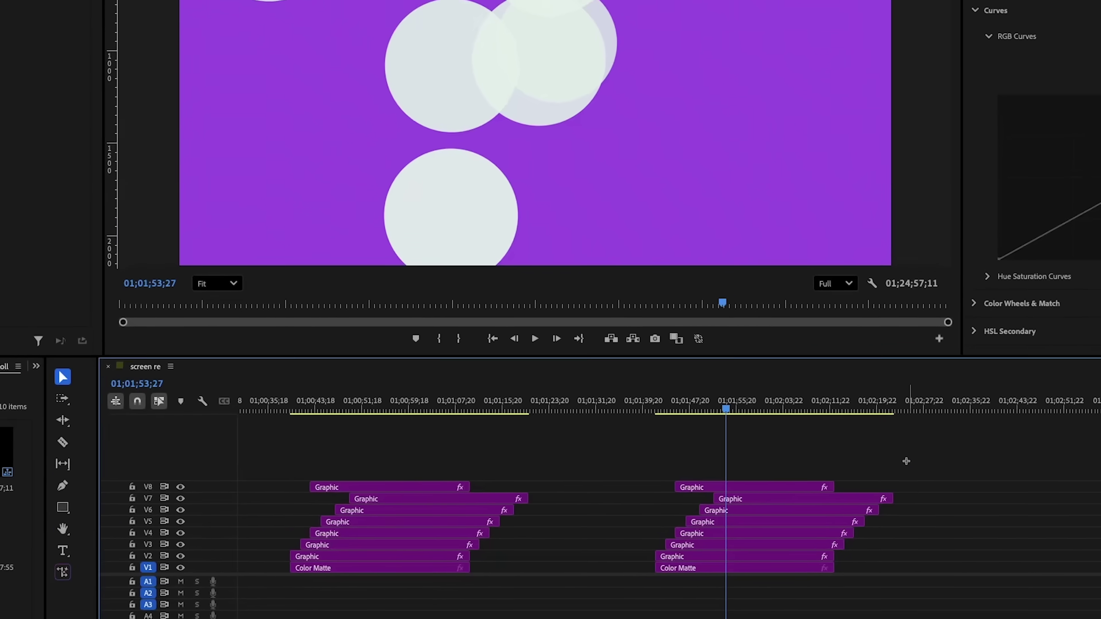
pyautogui.moveTo(906, 461); pyautogui.dragTo(678, 570)
# - Nest the eight clips as Nested Sequence 06, unpack it back into clips, and open Grave Robber
pyautogui.press('alt+super+d')
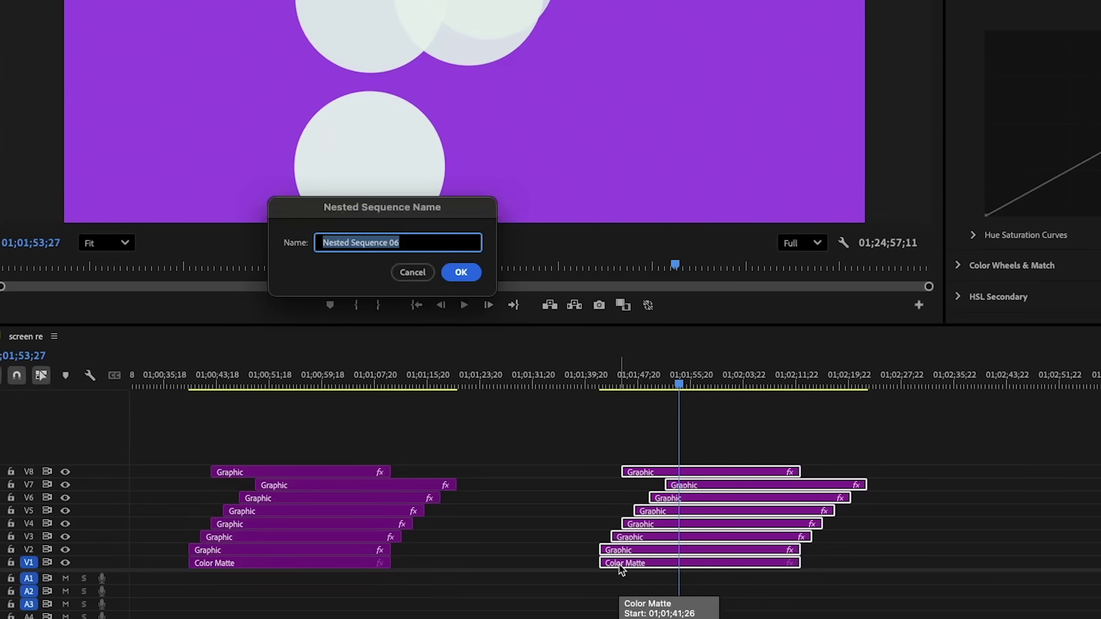
pyautogui.press('Return')
pyautogui.click(657, 564)
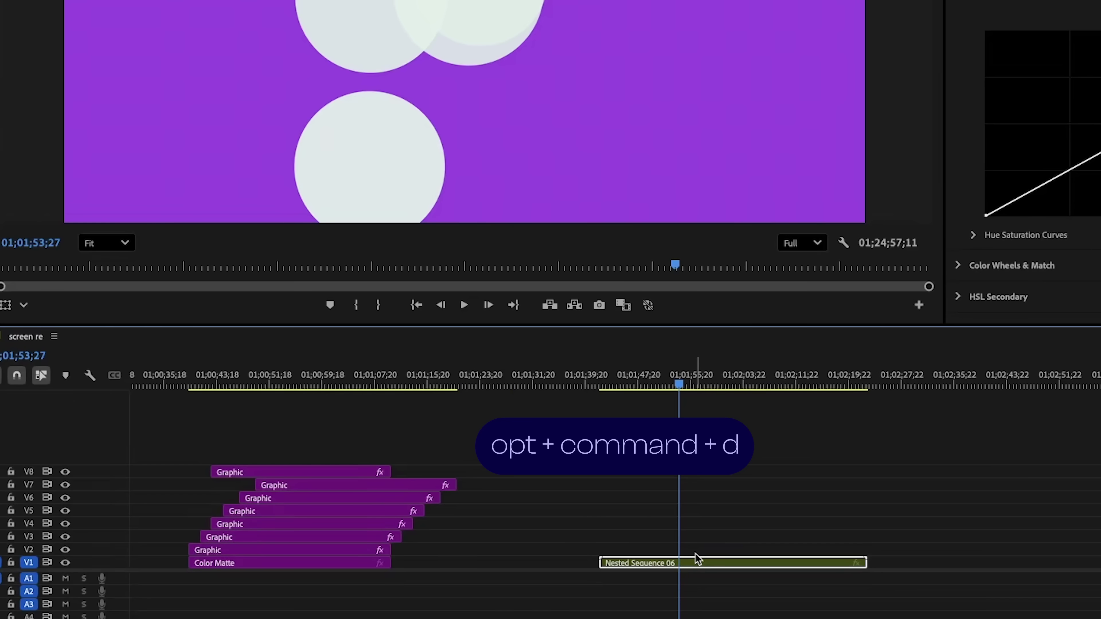
pyautogui.press('super+z')
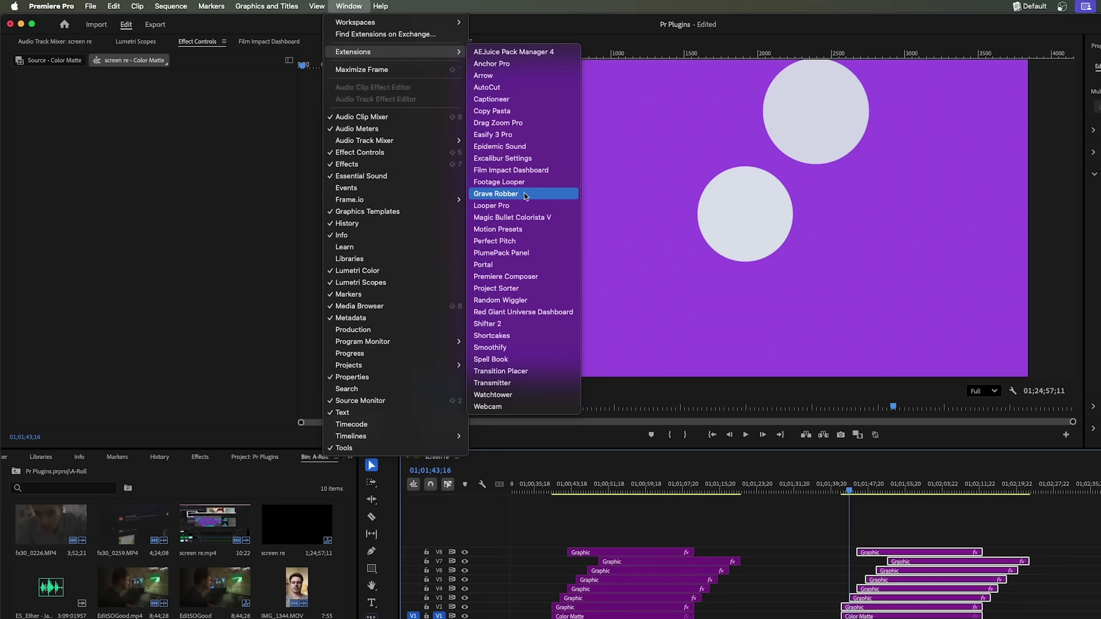
pyautogui.click(516, 194)
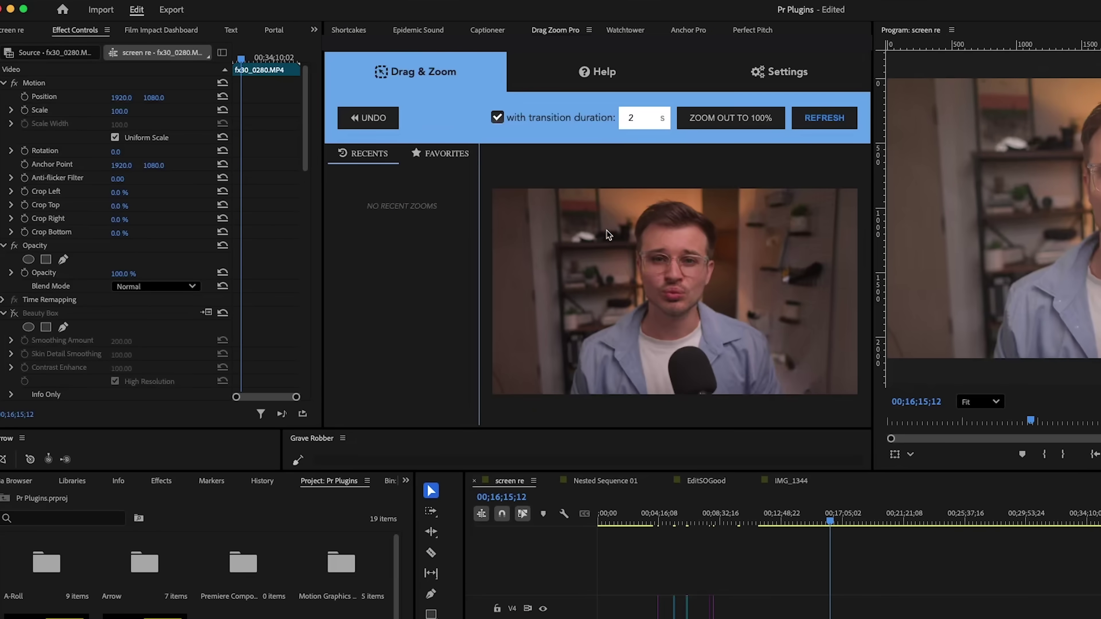
# - Keyframe a 130% punch-in on the speaker, zoom back out to 100%, and ease the Position curve
pyautogui.moveTo(565, 192); pyautogui.dragTo(797, 387)
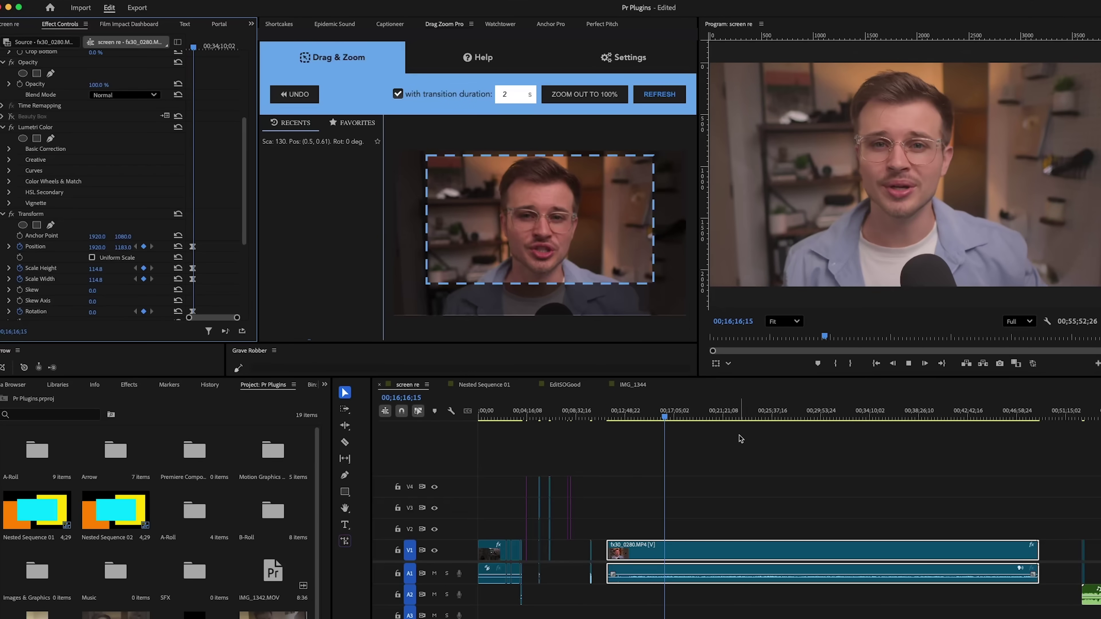
pyautogui.press('space')
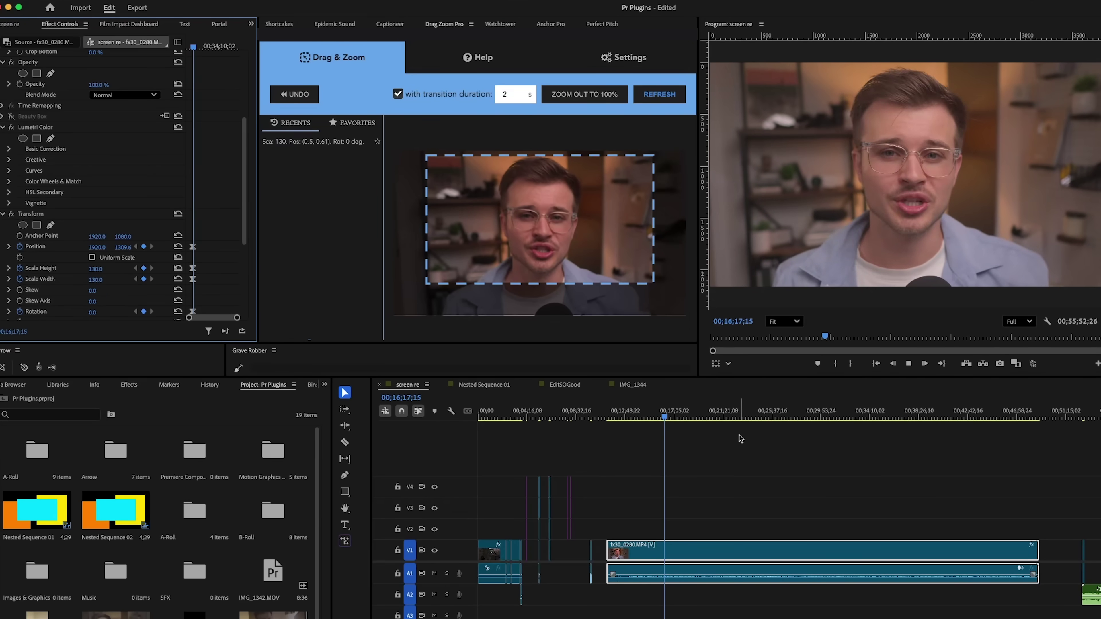
pyautogui.click(586, 97)
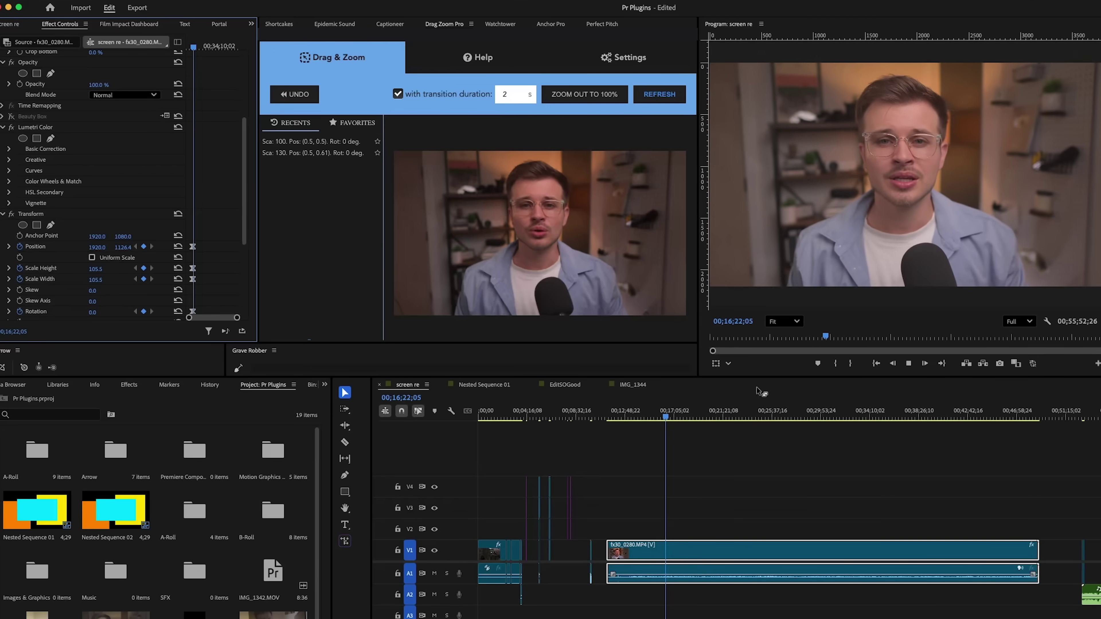
pyautogui.click(511, 93)
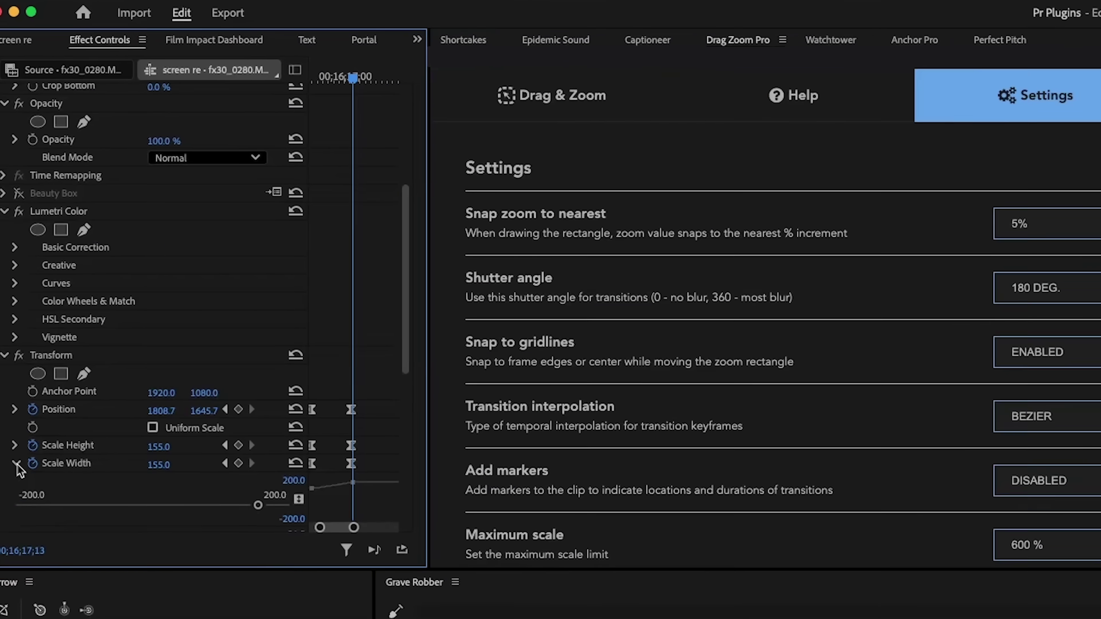
pyautogui.click(16, 341)
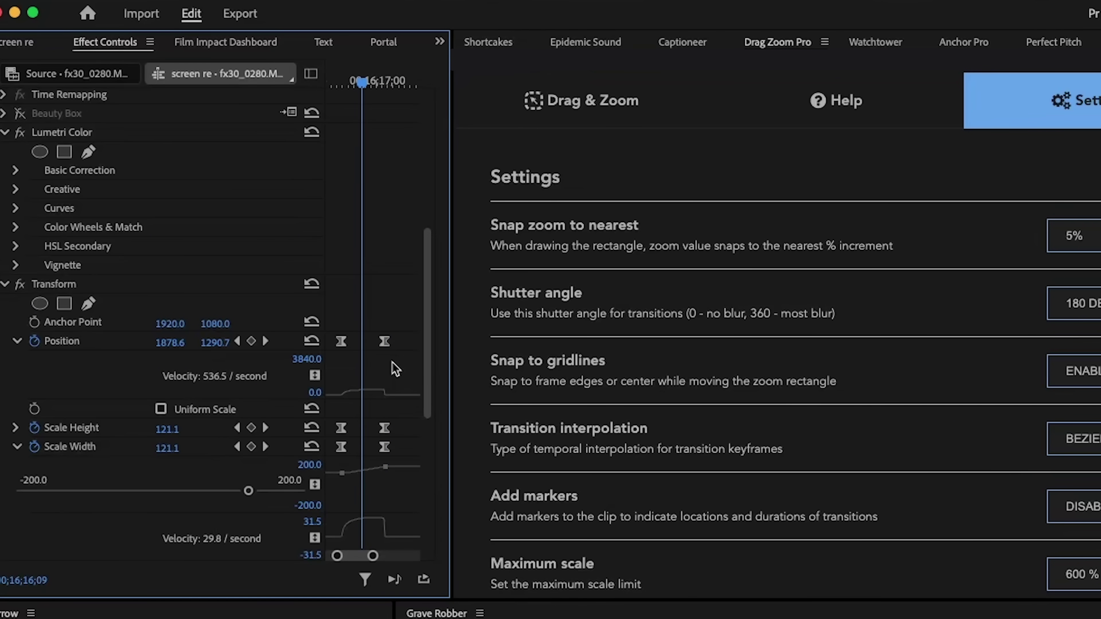
pyautogui.moveTo(380, 395); pyautogui.dragTo(358, 431)
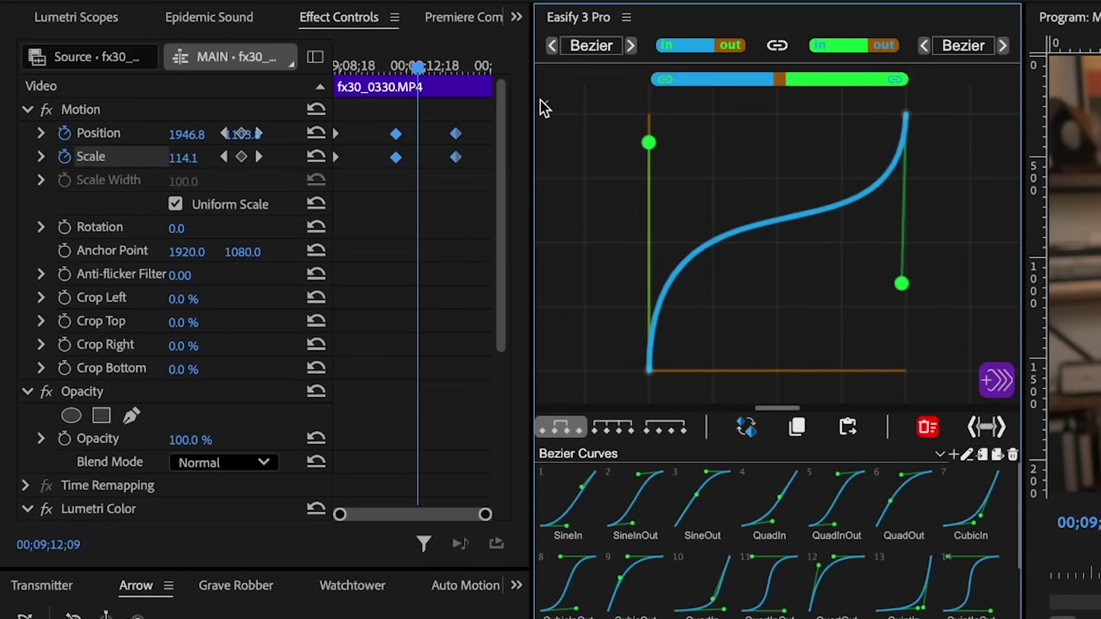
# - Set both Easify curve ends to Sine and apply SineInOut to the Position and Scale keyframes
pyautogui.click(544, 58)
pyautogui.click(611, 55)
pyautogui.click(605, 97)
pyautogui.scroll(-3, 661, 516)
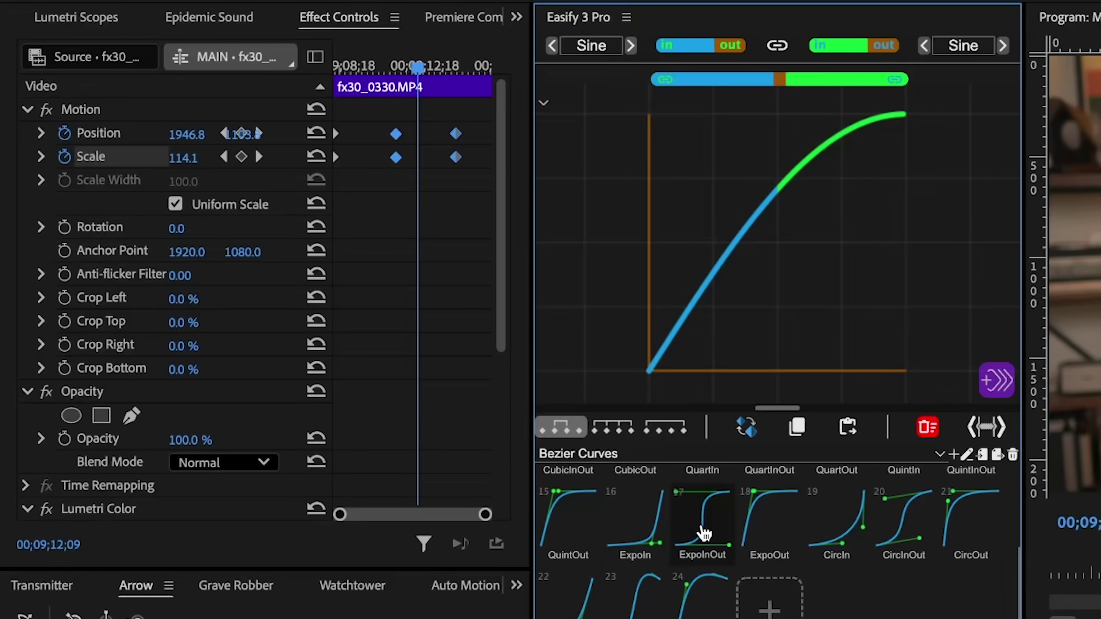
pyautogui.click(705, 523)
pyautogui.click(643, 496)
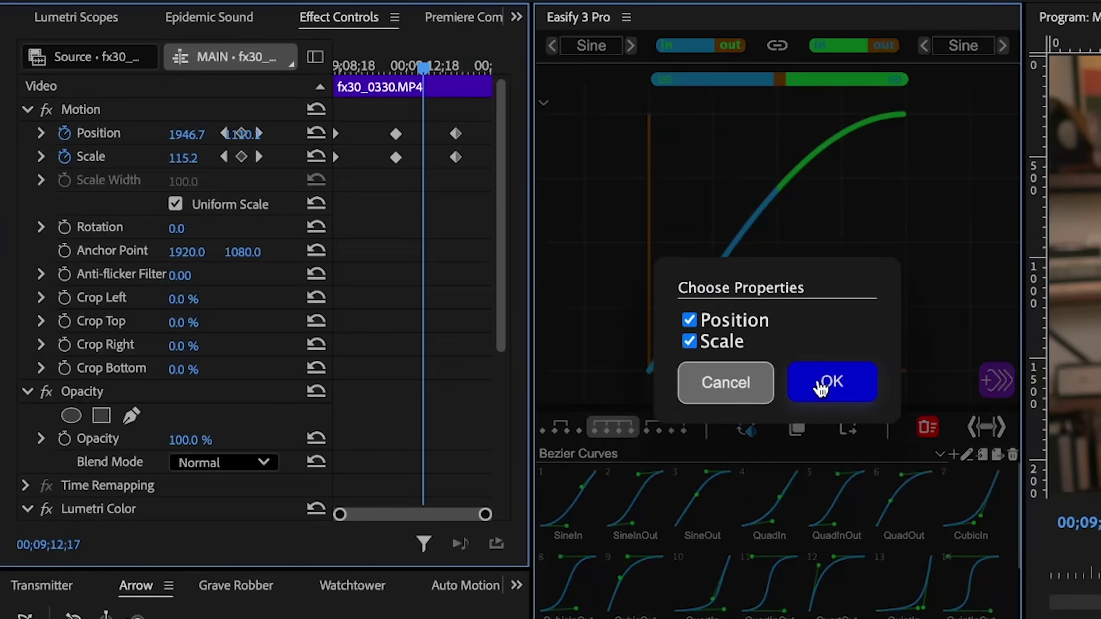
pyautogui.click(823, 385)
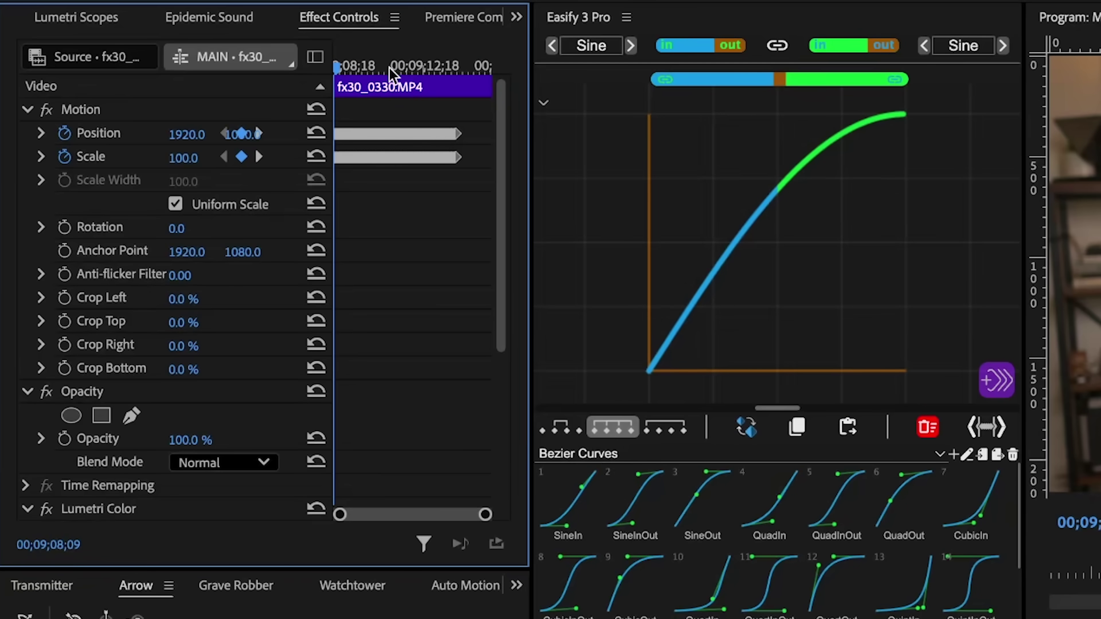
pyautogui.click(746, 428)
pyautogui.click(833, 383)
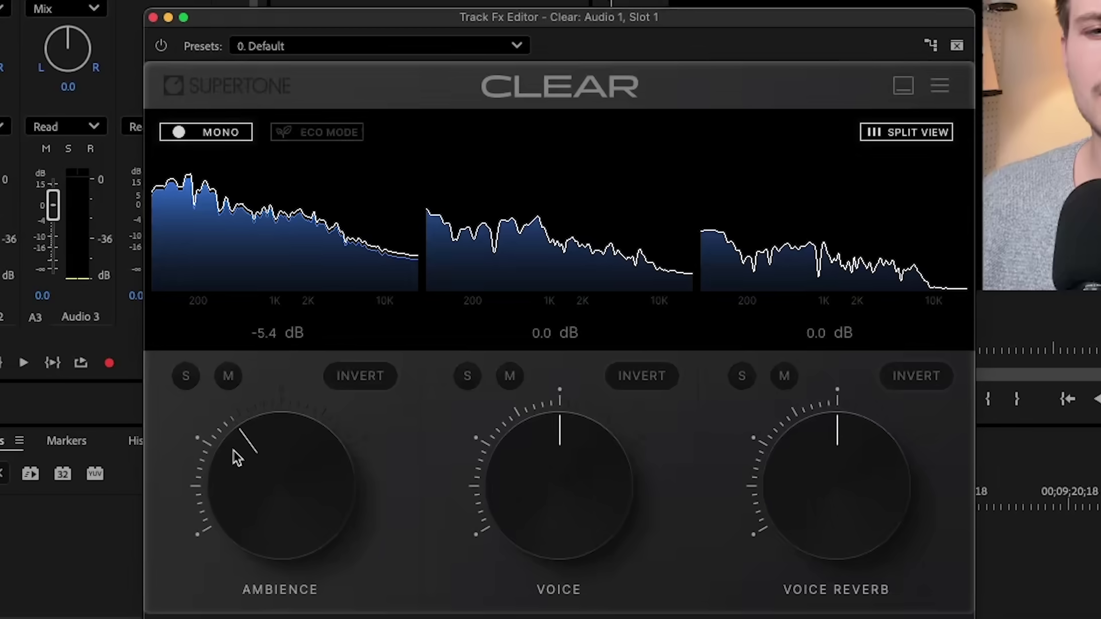
# - Turn the Clear plugin's Ambience knob fully down to remove the background sound
pyautogui.moveTo(233, 457); pyautogui.dragTo(213, 514)
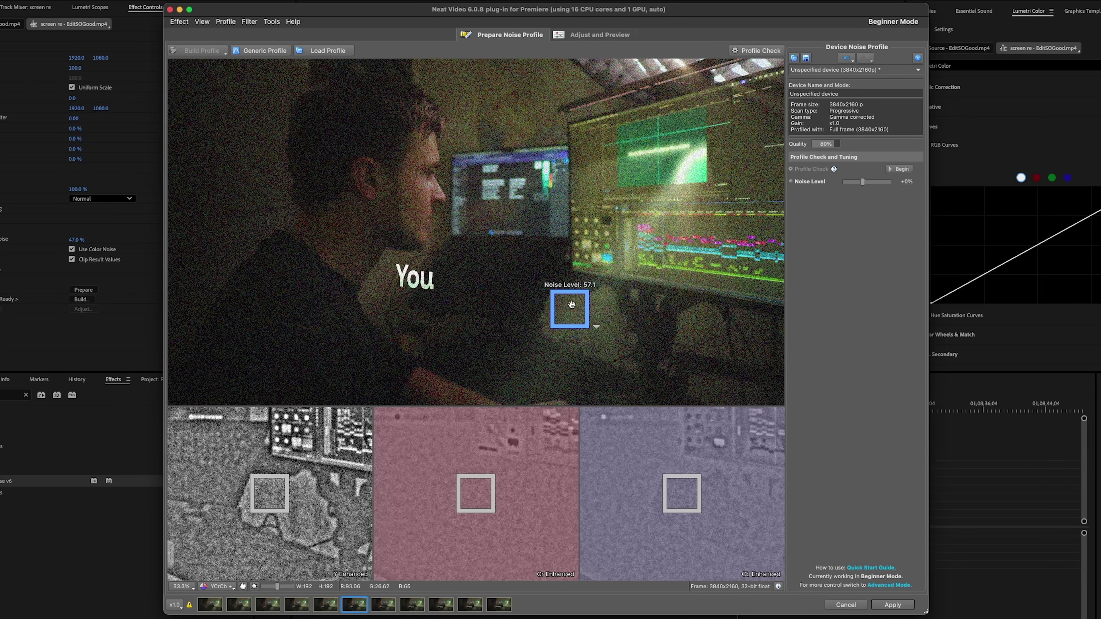
# - Build a Neat Video noise profile from a flat wall patch and compare the denoise on and off
pyautogui.moveTo(184, 155); pyautogui.dragTo(279, 213)
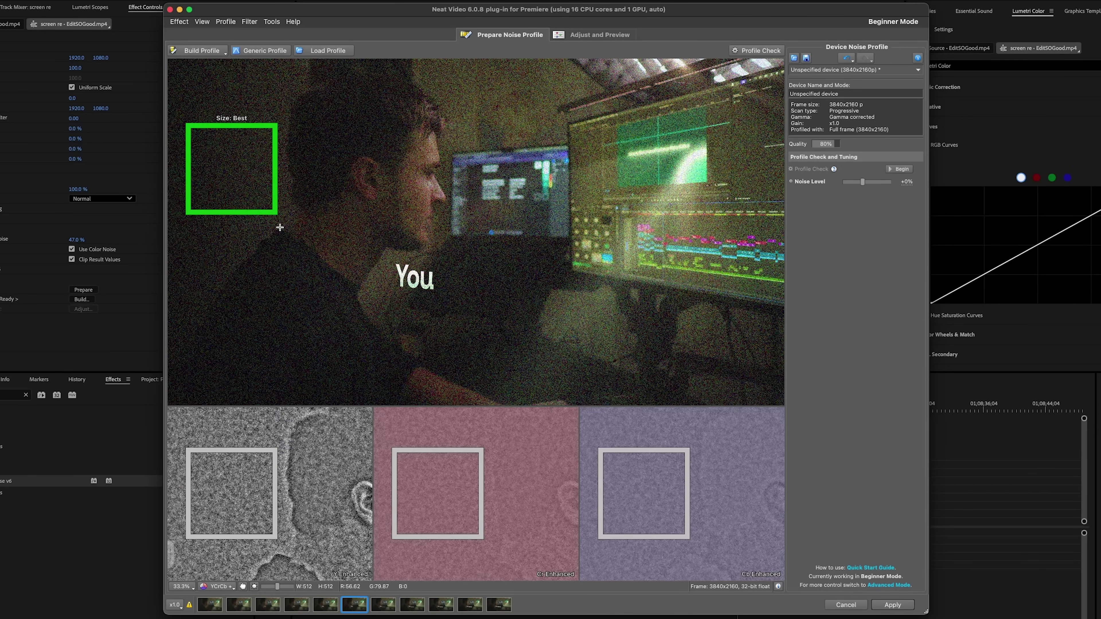
pyautogui.moveTo(237, 141); pyautogui.dragTo(233, 121)
pyautogui.click(200, 54)
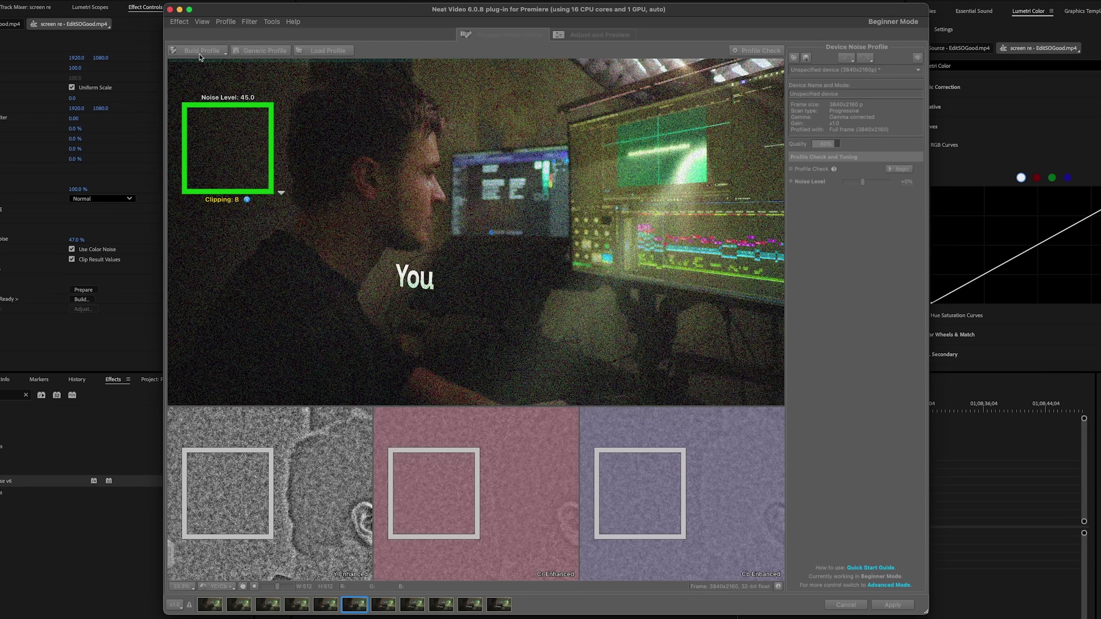
pyautogui.click(597, 38)
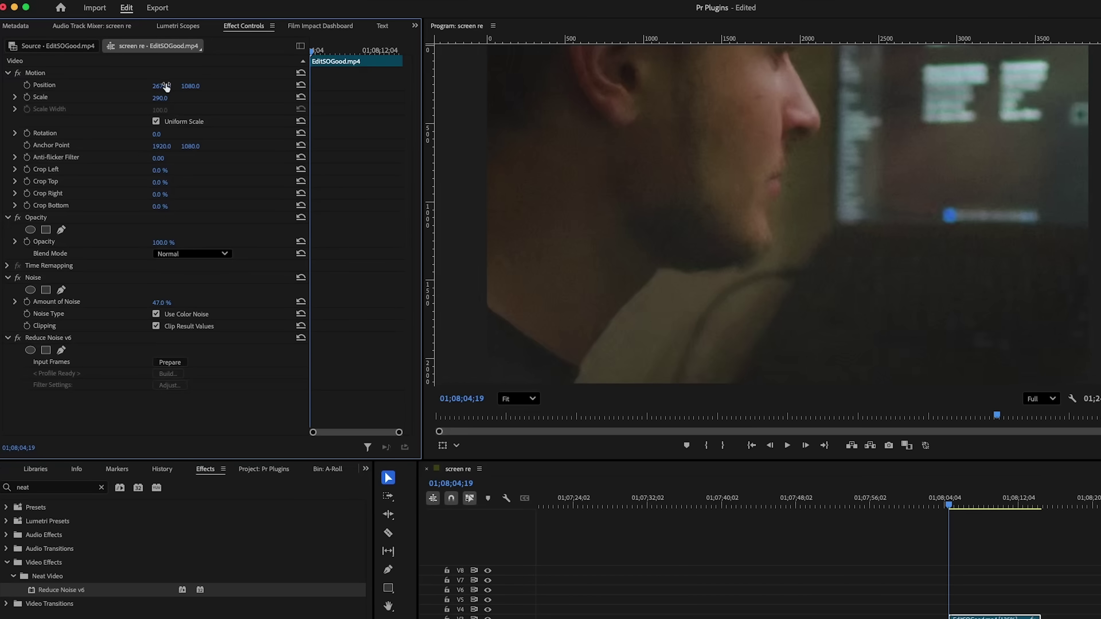
pyautogui.click(18, 338)
pyautogui.click(19, 339)
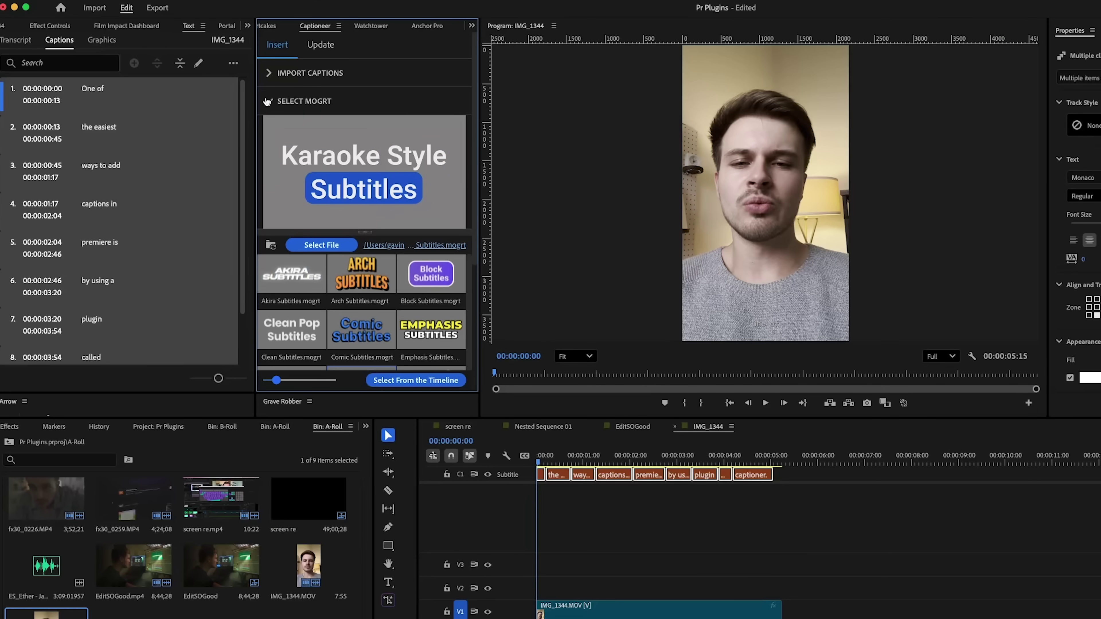
# - Browse the Captioneer MOGRT styles, add subtitle MOGRTs from the captions, and play the sequence
pyautogui.scroll(-5, 412, 301)
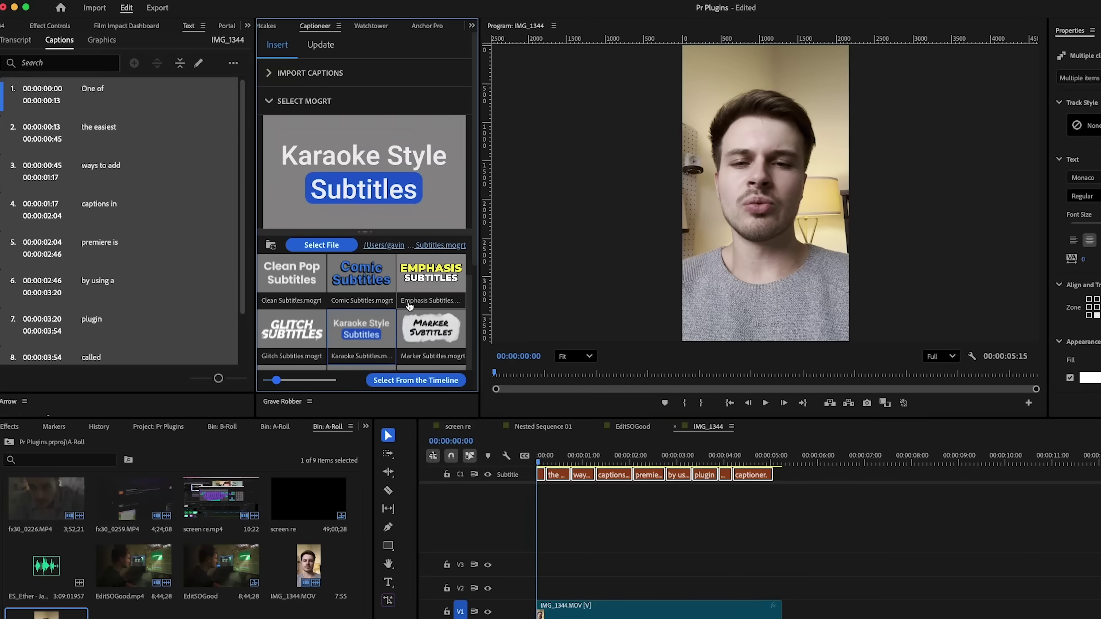
pyautogui.scroll(-3, 410, 306)
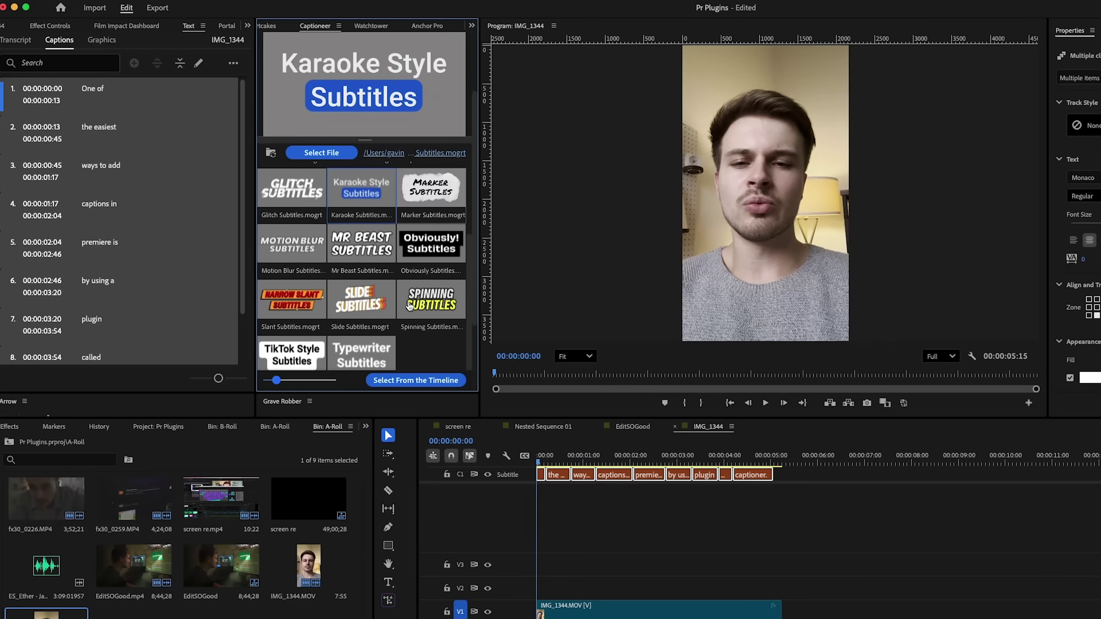
pyautogui.scroll(6, 316, 261)
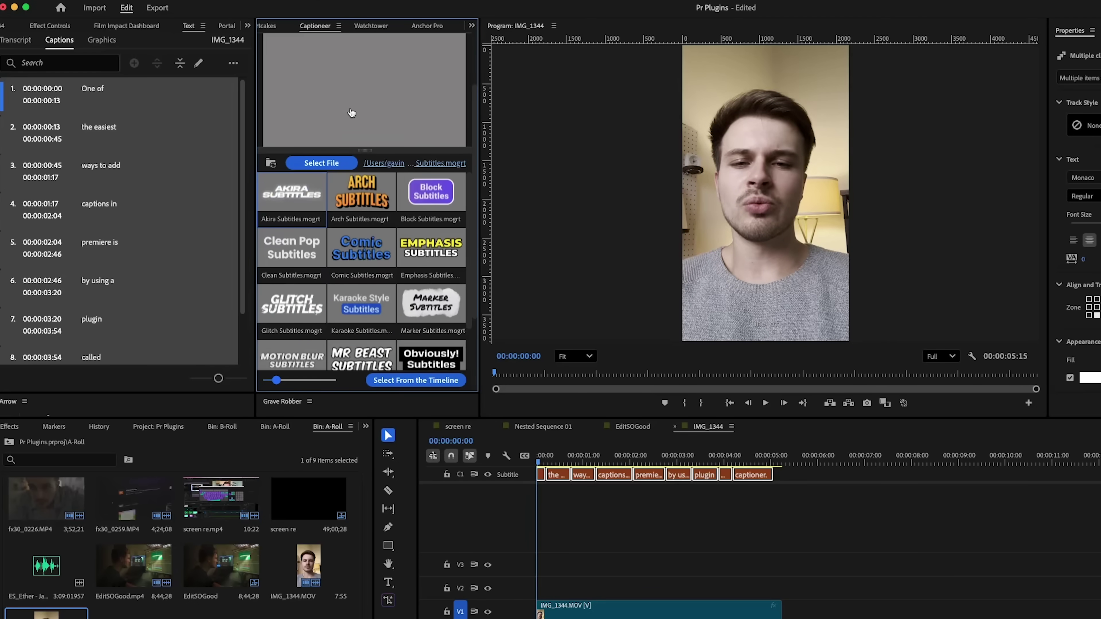
pyautogui.scroll(2, 362, 114)
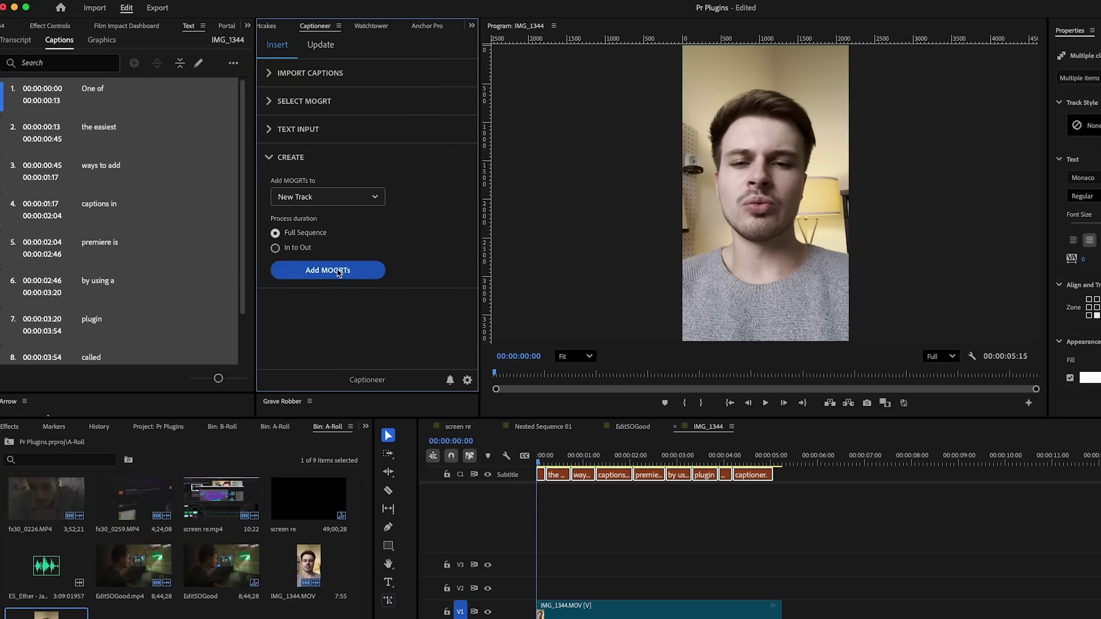
pyautogui.click(339, 272)
pyautogui.press('space')
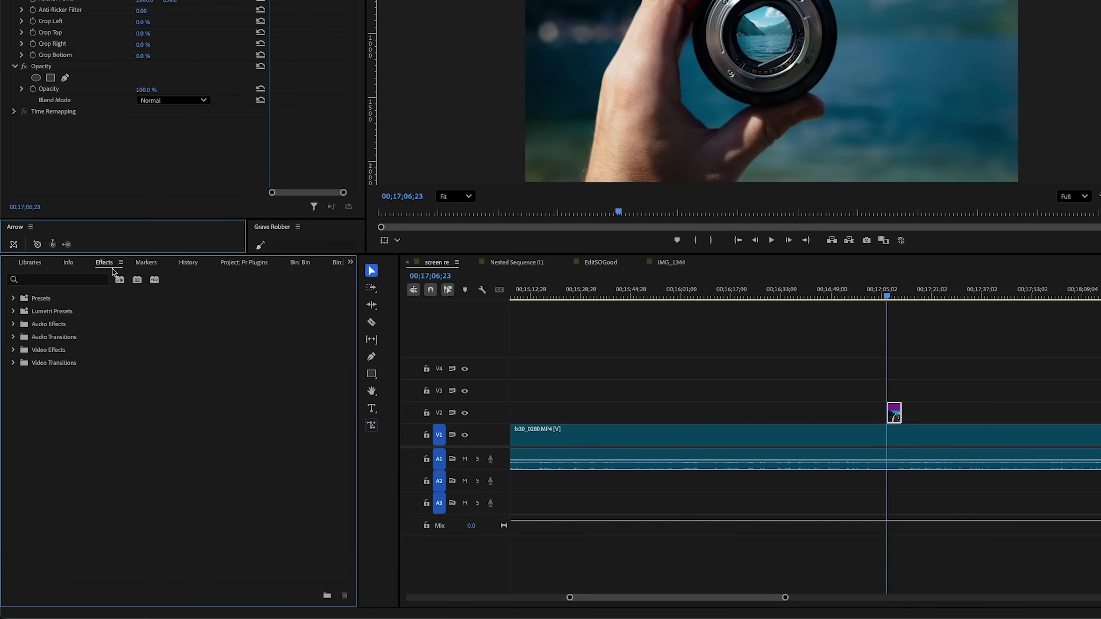
# - Apply Lumetri Color to the V2 arrow image clip by searching 'lumet' in Excalibur
pyautogui.write('lumetri c')
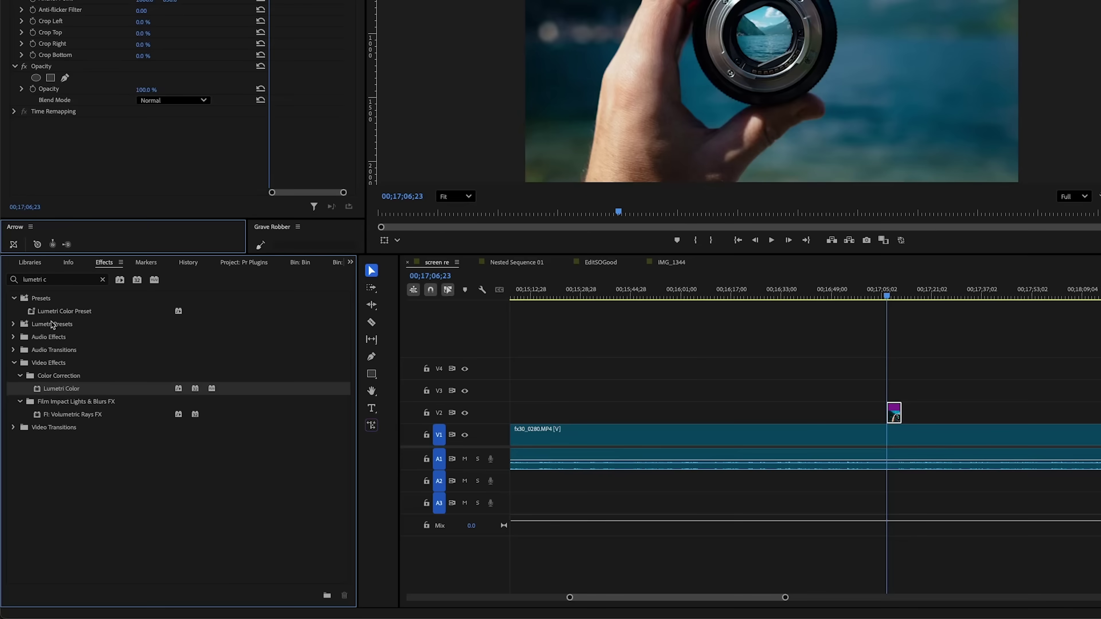
pyautogui.hotkey('ctrl', 'space')
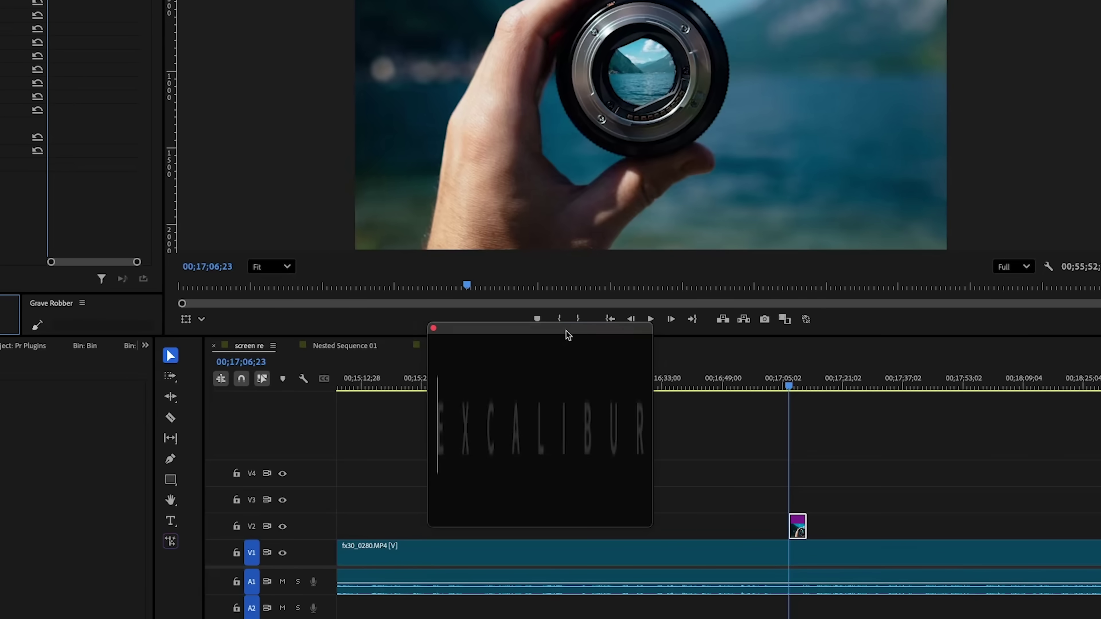
pyautogui.write('lumetr')
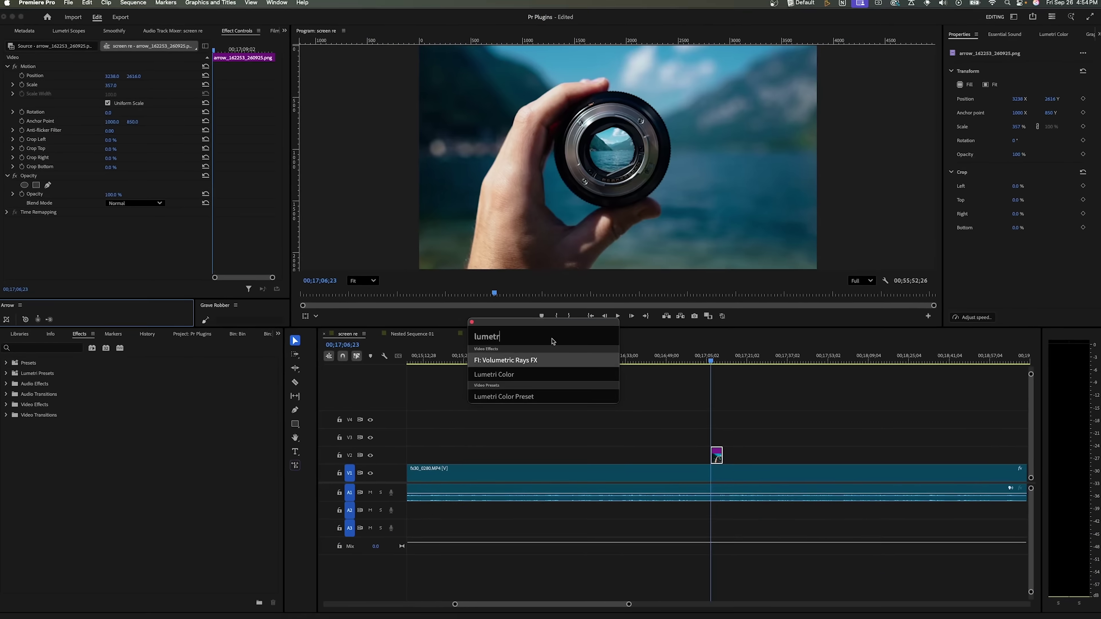
pyautogui.press('Down')
pyautogui.press('Return')
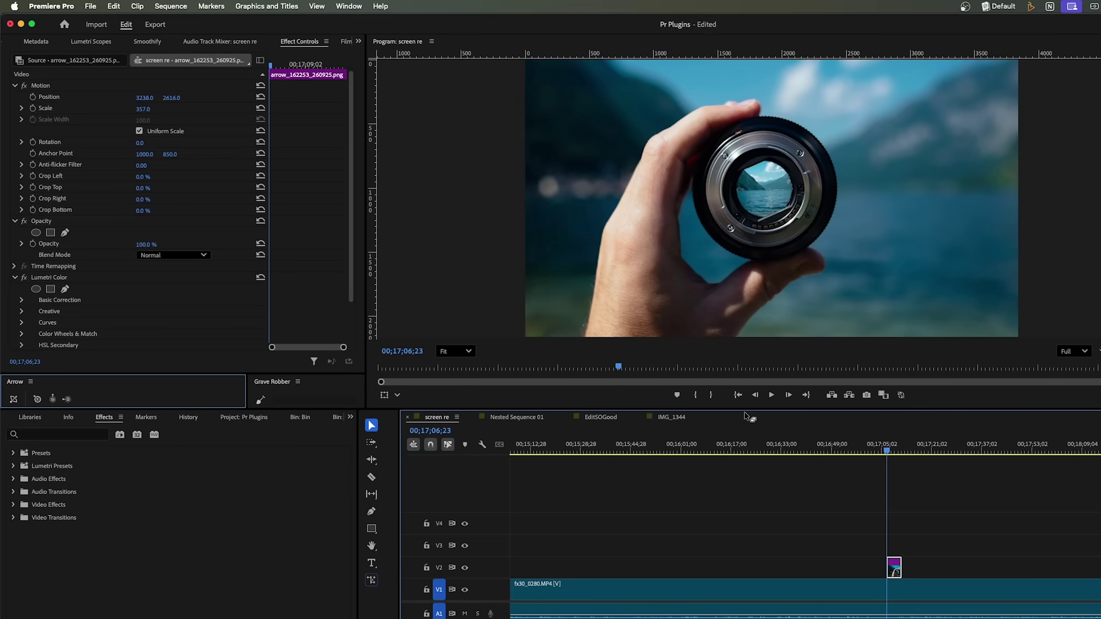
pyautogui.scroll(-3, 253, 318)
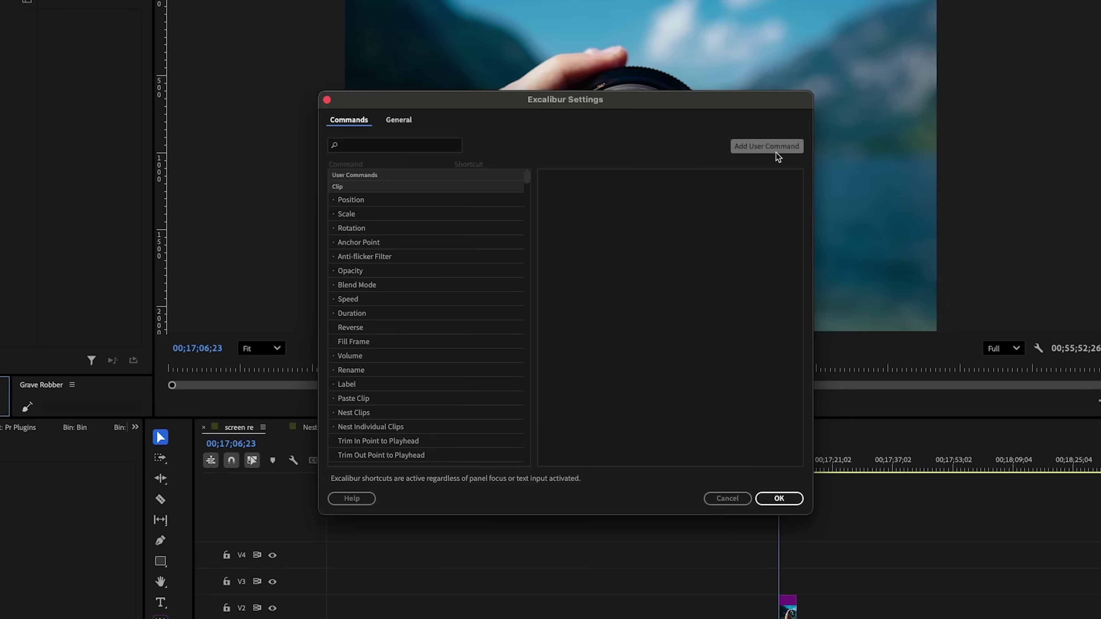
# - Create an Excalibur 'New Adjustment Layer' command and run it via 'new' to add an adjustment layer
pyautogui.click(759, 148)
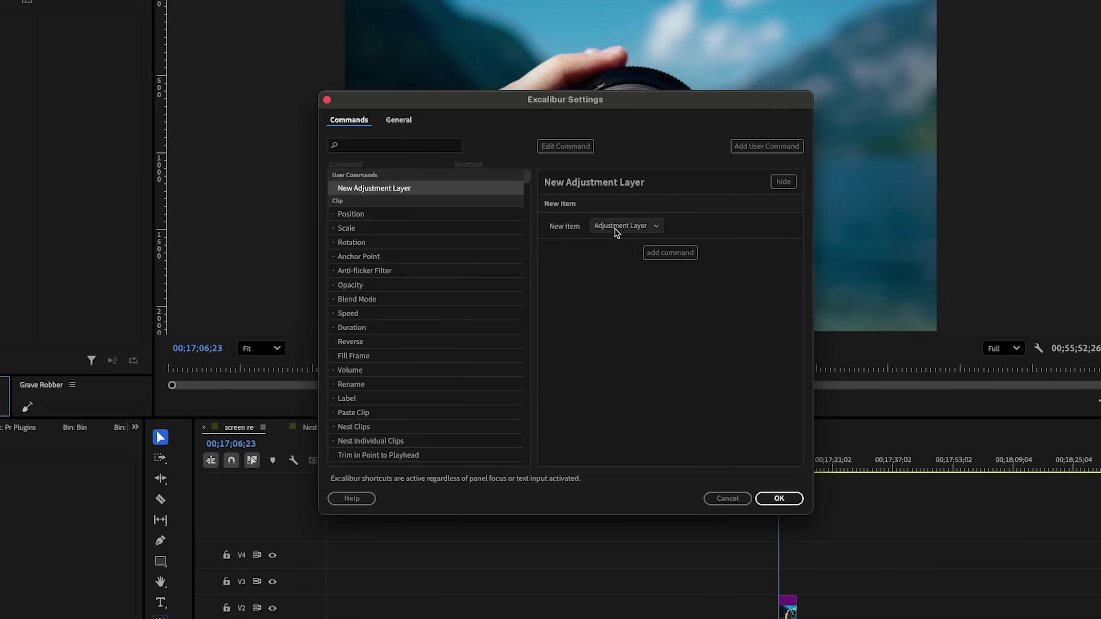
pyautogui.click(779, 499)
pyautogui.hotkey('ctrl', 'space')
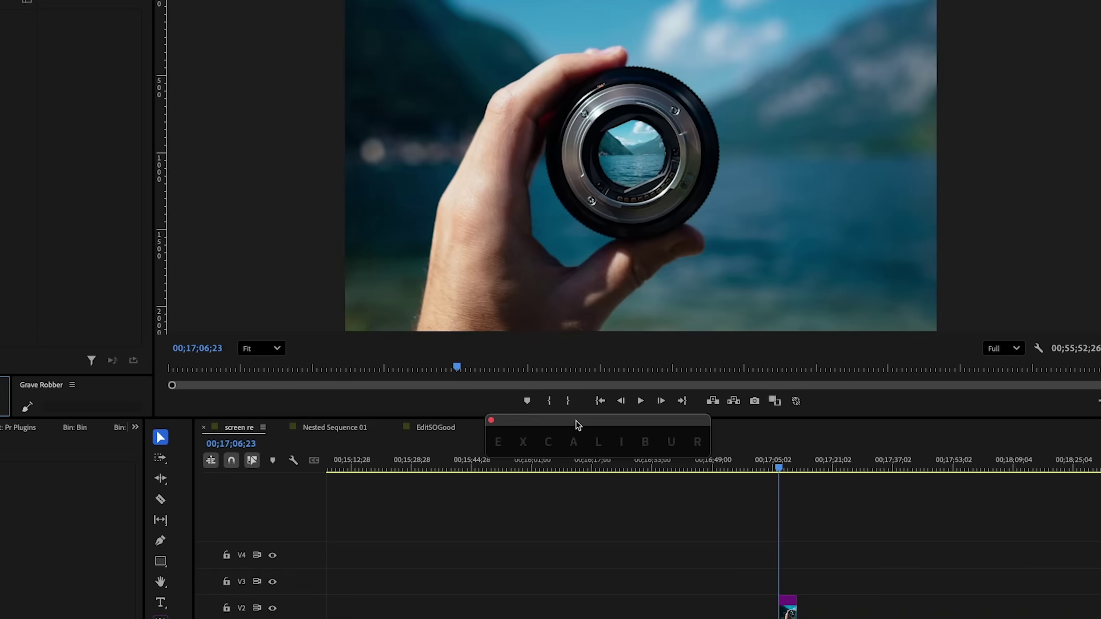
pyautogui.write('new')
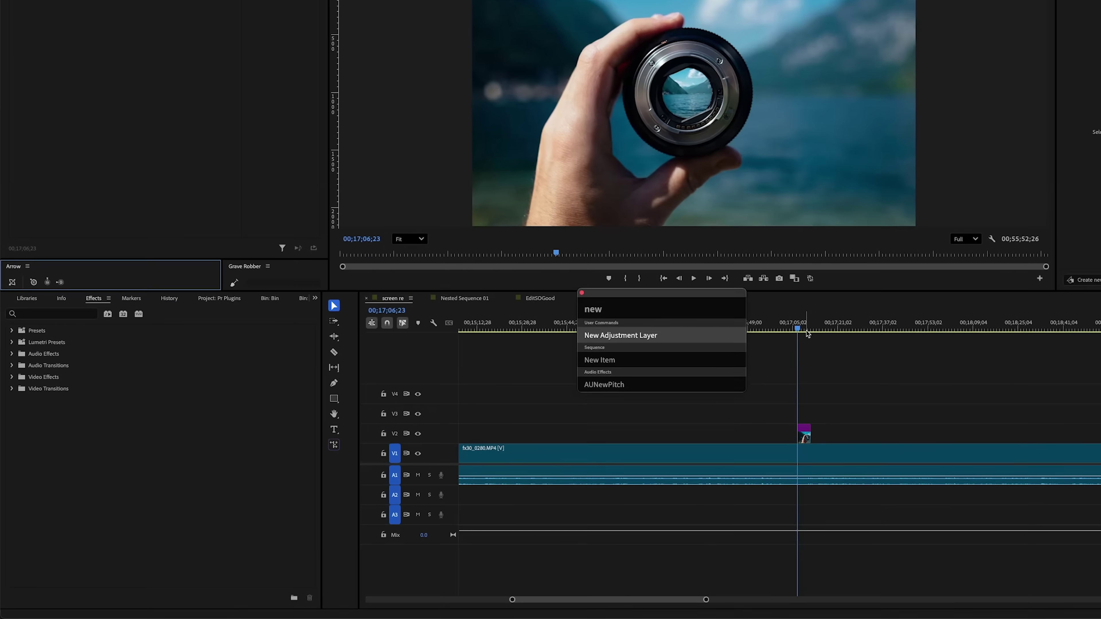
pyautogui.press('Return')
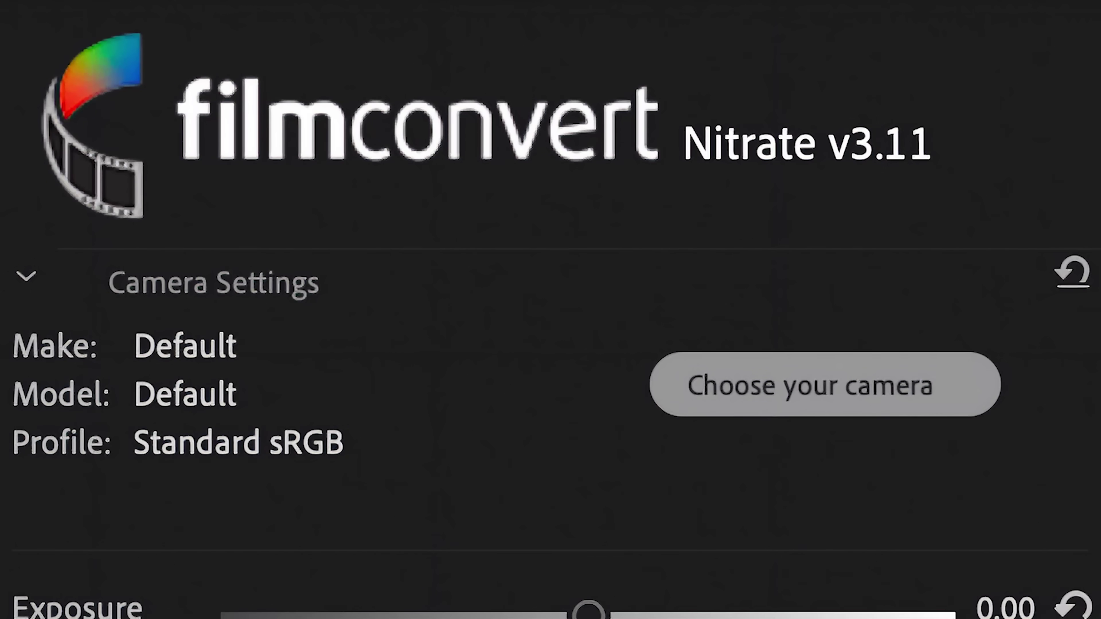
# - Tick Enable under FilmConvert Nitrate's Halation section in Effect Controls
pyautogui.scroll(-10, 550, 310)
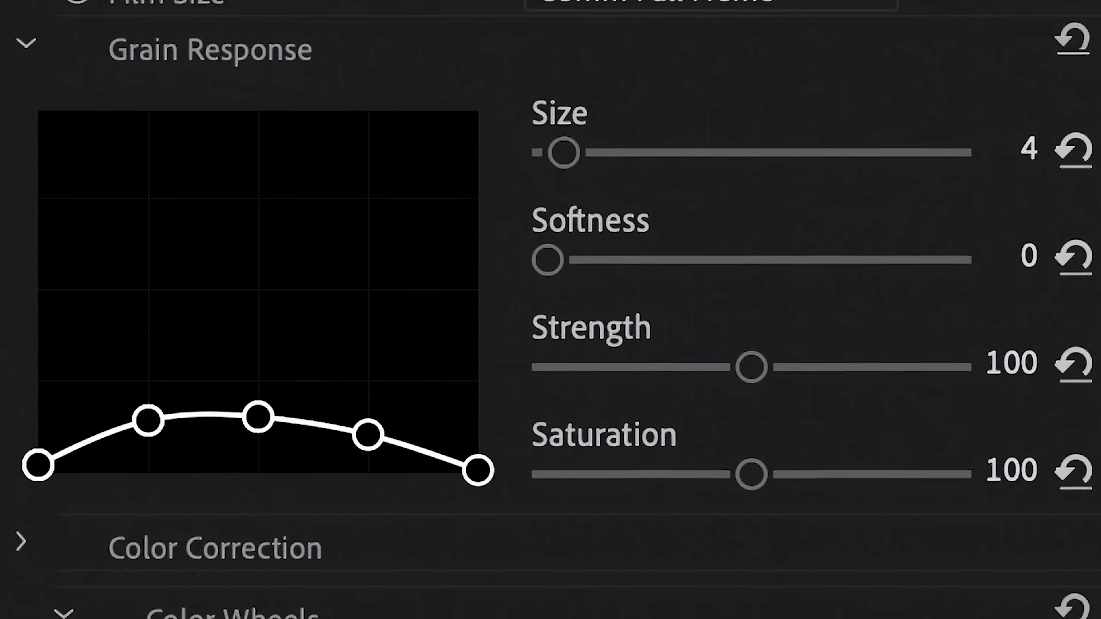
pyautogui.scroll(-8, 550, 309)
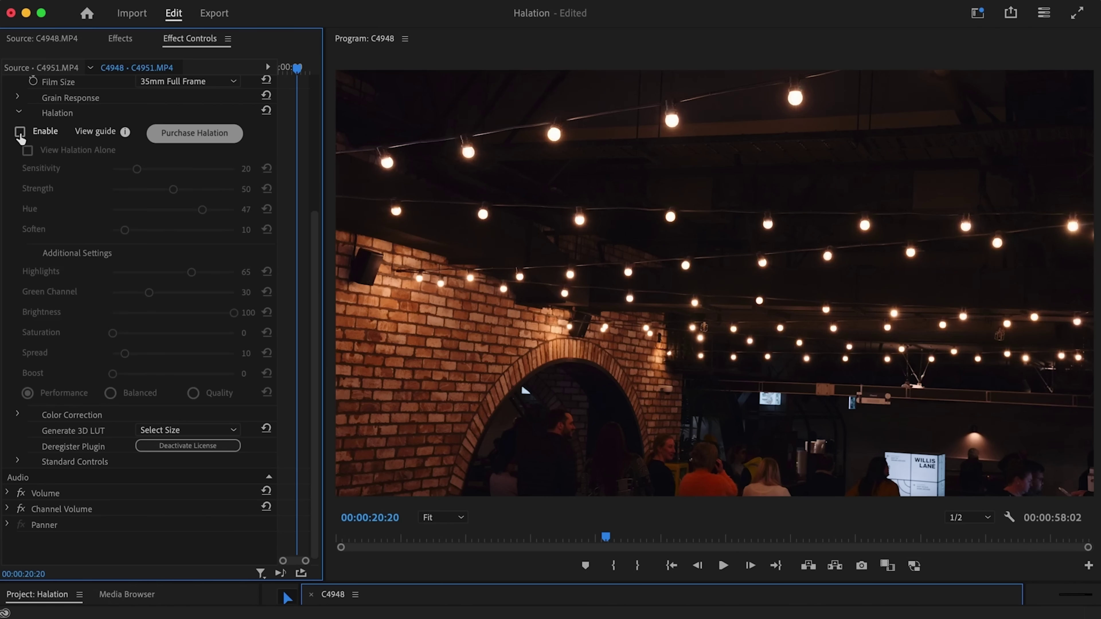
pyautogui.click(20, 131)
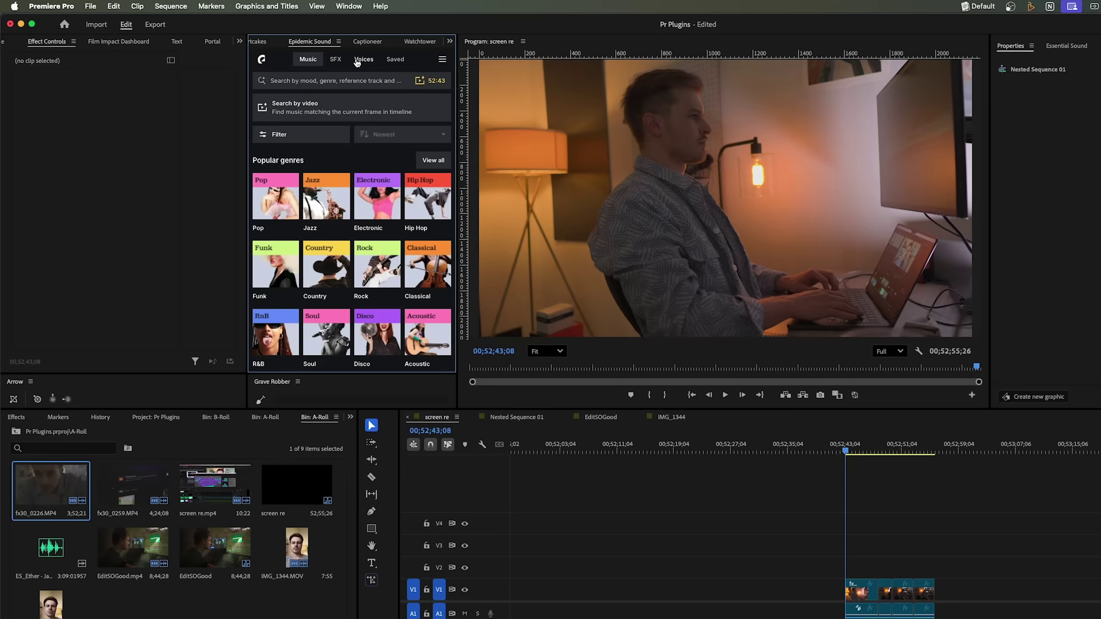
# - Drop the 'Short, Stove, Dry 01' swoosh from SFX Swooshes onto A2, then download a music track
pyautogui.click(335, 59)
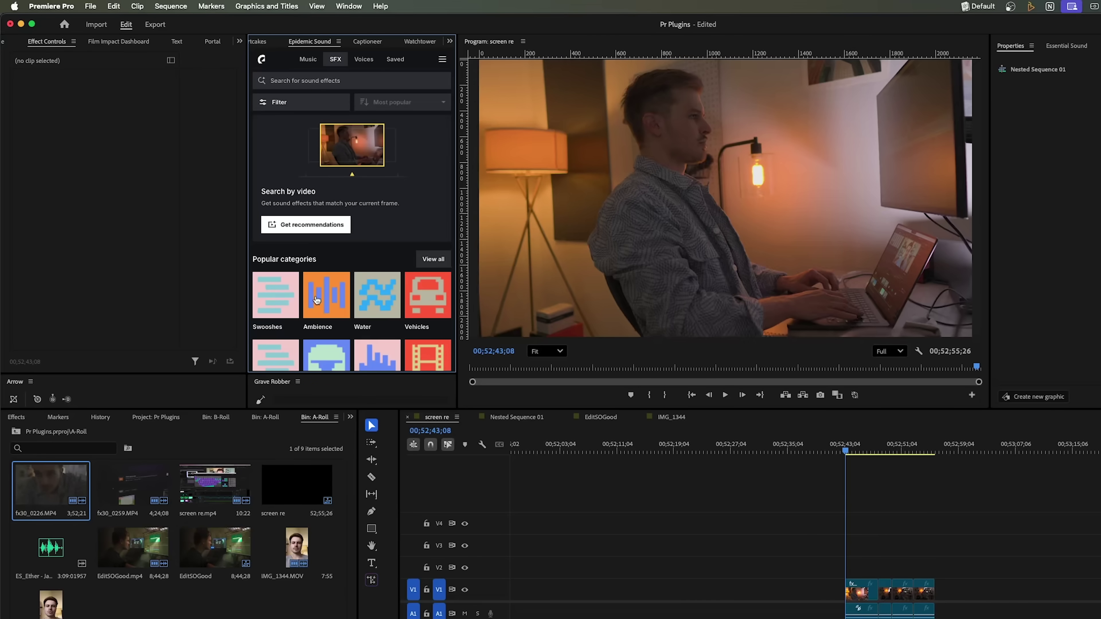
pyautogui.click(297, 300)
pyautogui.moveTo(286, 159); pyautogui.dragTo(848, 618)
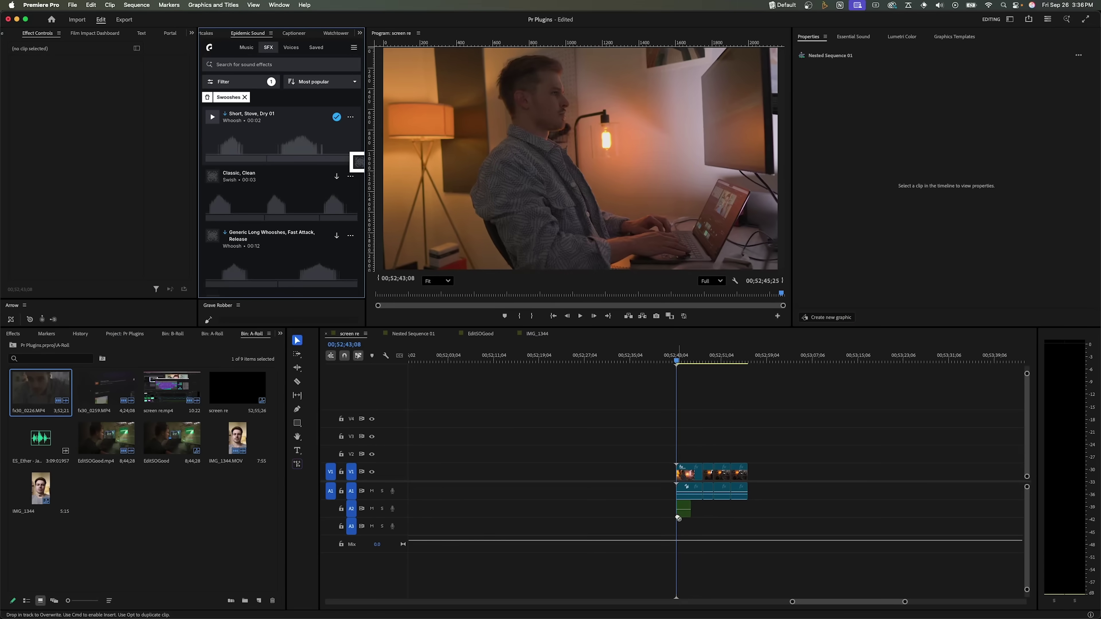
pyautogui.moveTo(678, 518); pyautogui.dragTo(679, 518)
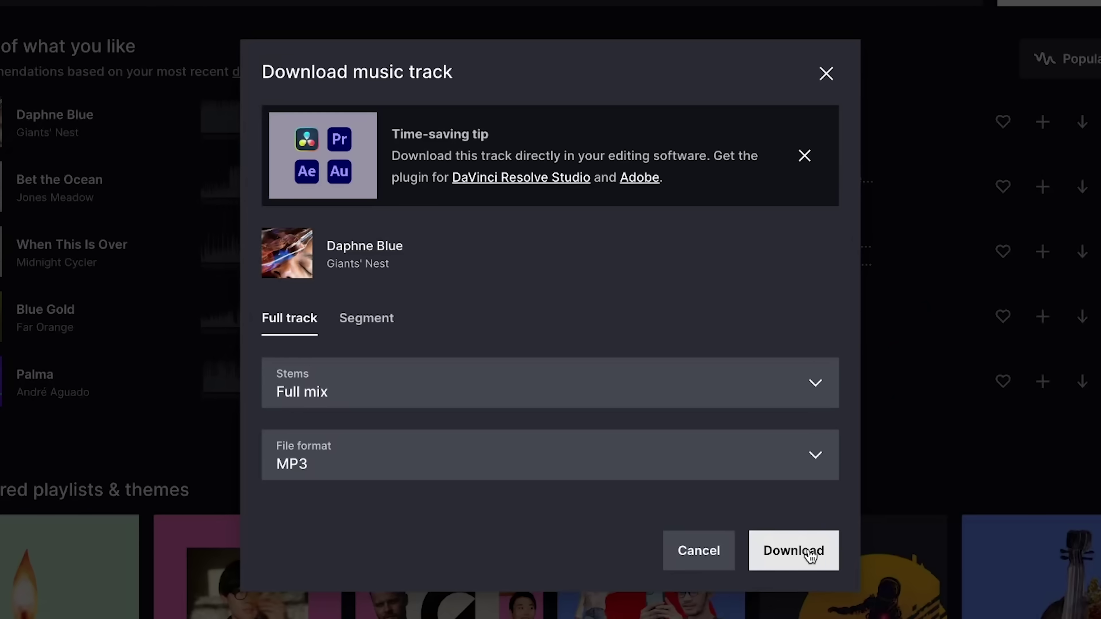
pyautogui.click(810, 557)
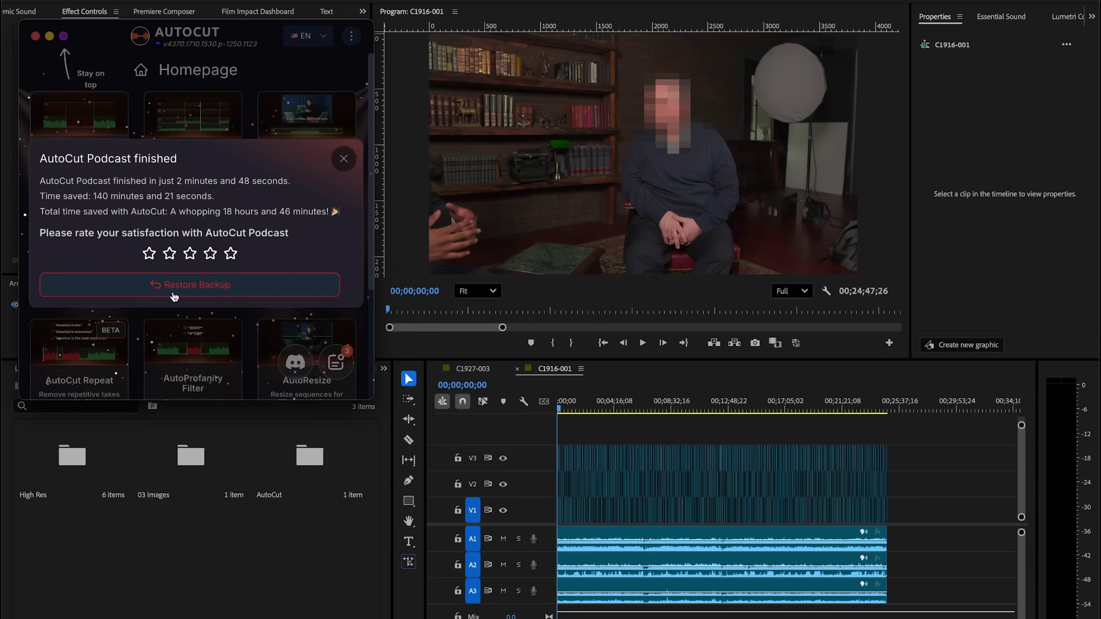
# - Play back the auto-cut C1916-001 podcast sequence from the Timeline
pyautogui.click(915, 433)
pyautogui.press('space')
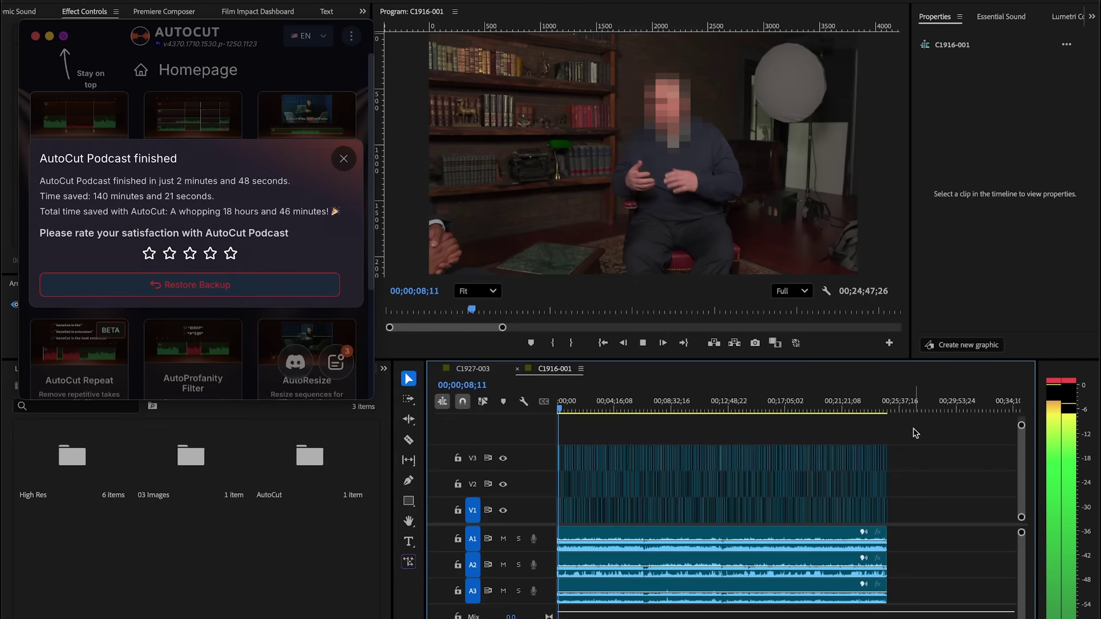